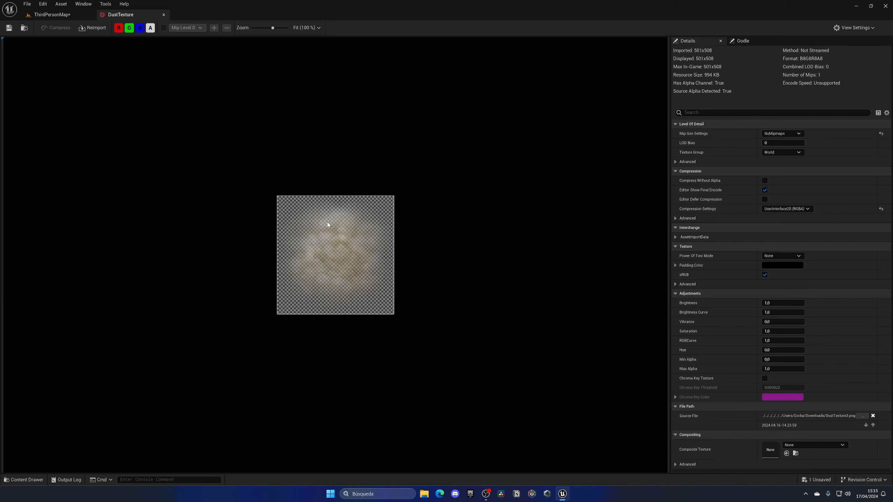
Close the DustTexture editor and preview the Stomp and Boss Fight Music sound waves in the Audio folder
left_click(163, 14)
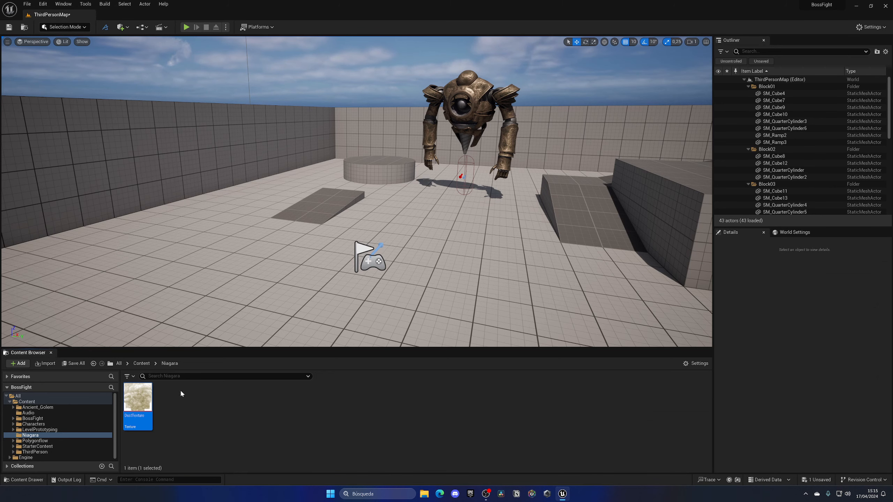
left_click(141, 363)
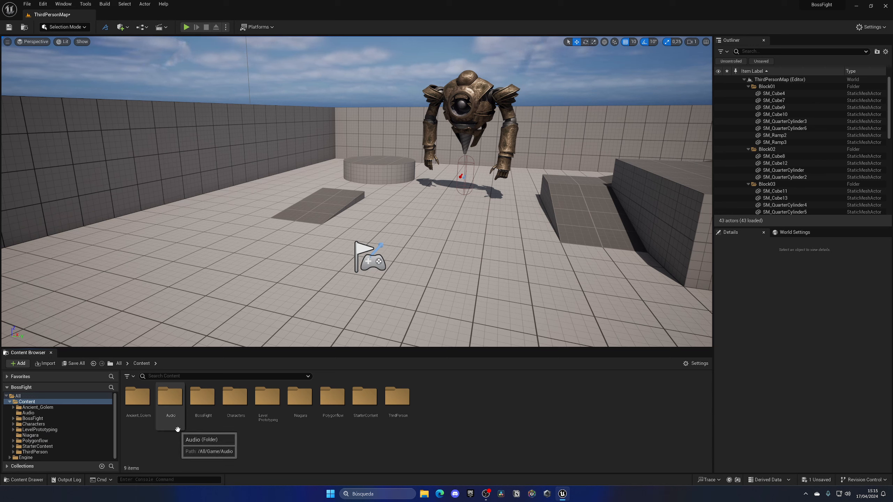
double_click(170, 397)
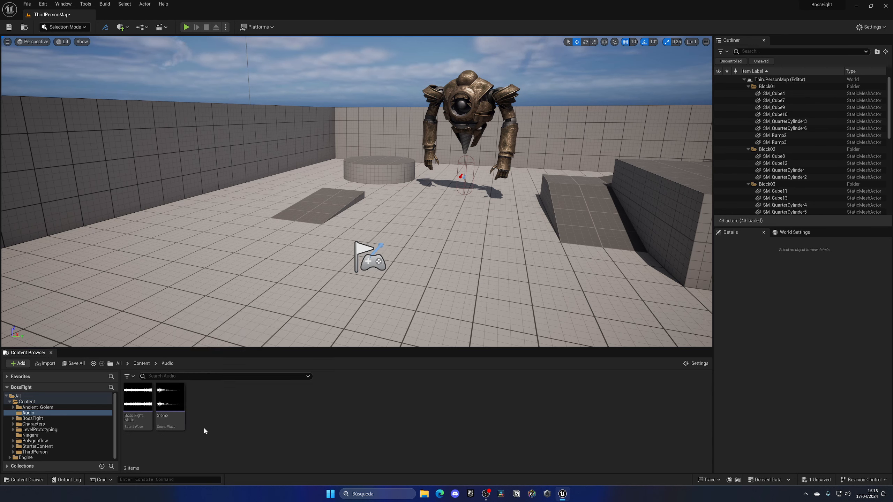
mouse_move(172, 402)
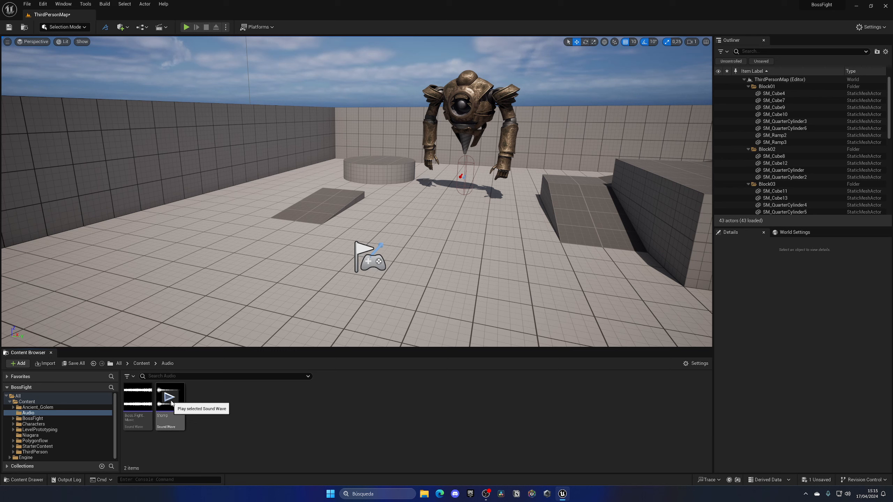
left_click(171, 401)
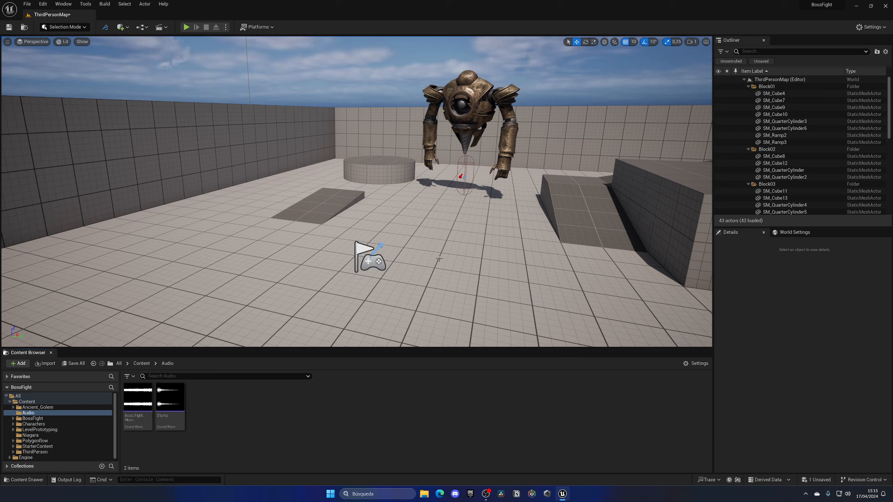
left_click(138, 398)
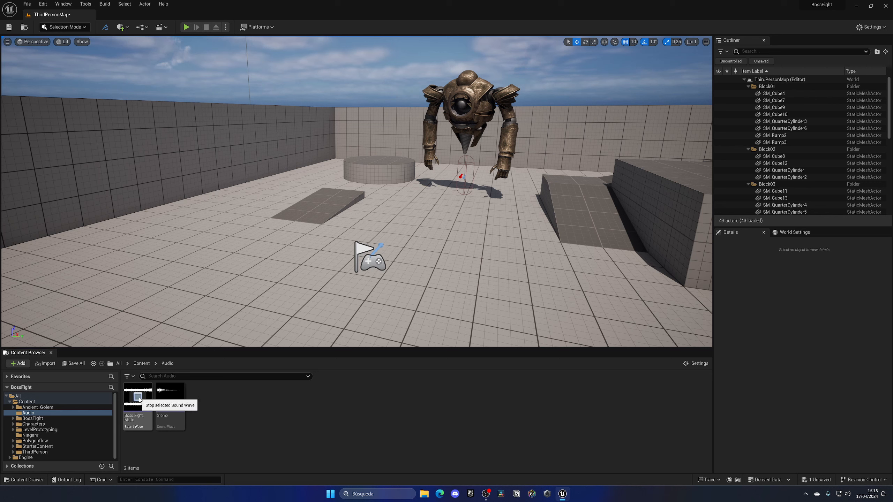
left_click(142, 363)
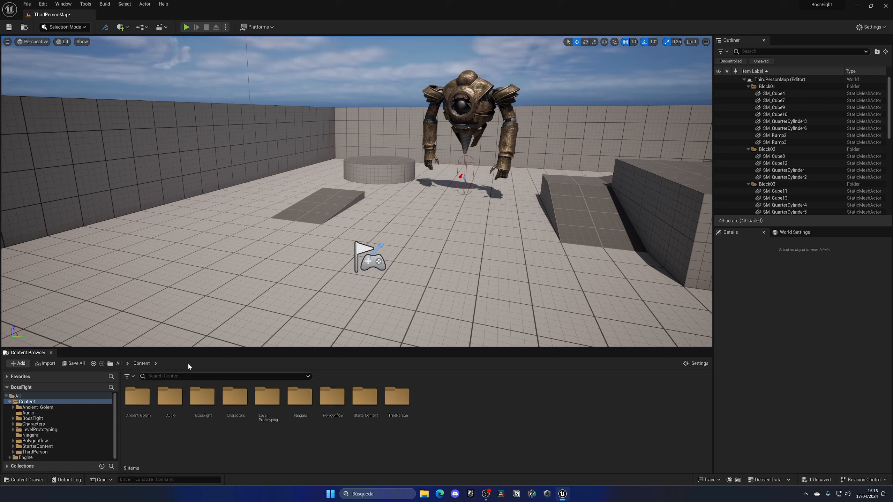
double_click(170, 396)
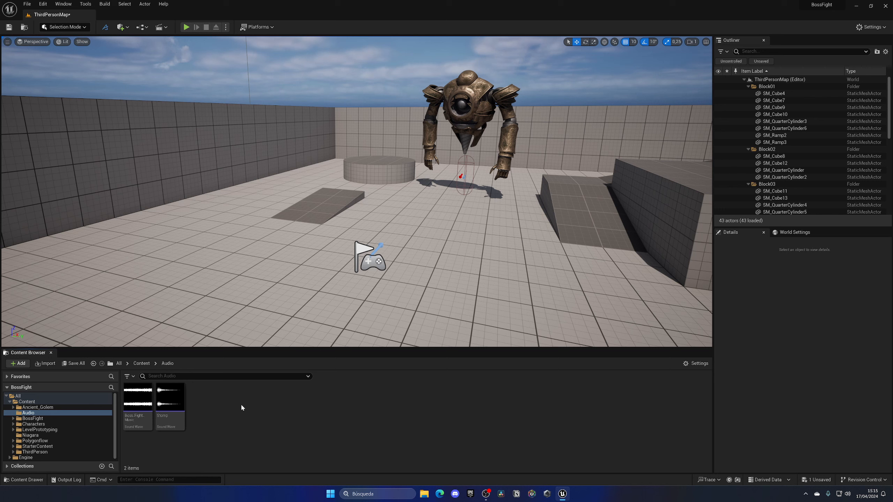
left_click(141, 364)
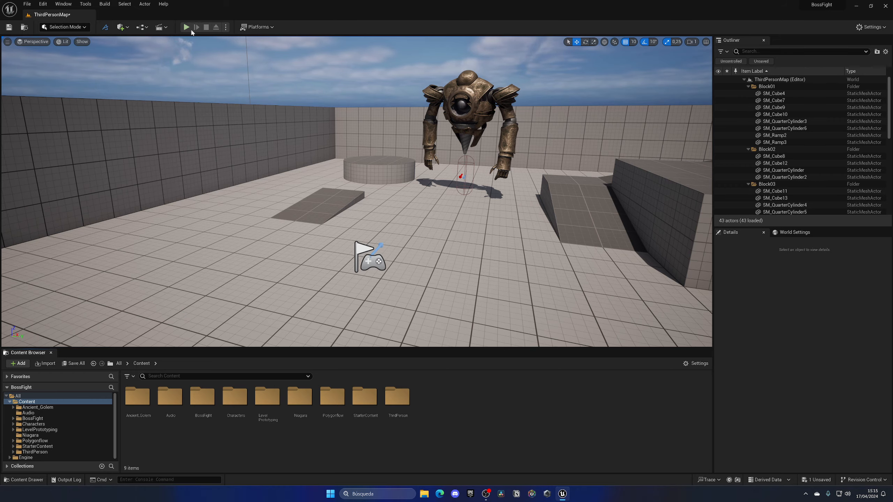
Play-test the level by running the character around the boss, ending the session after its attack
left_click(188, 28)
key("Escape")
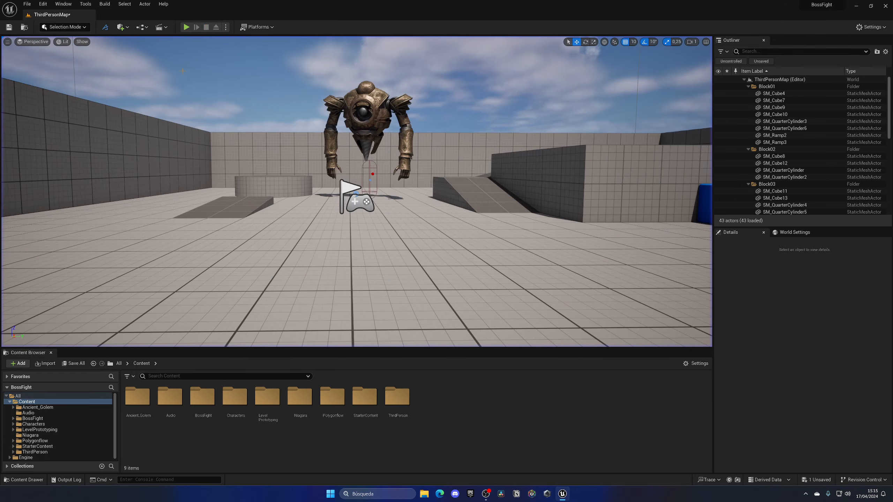
left_click(187, 27)
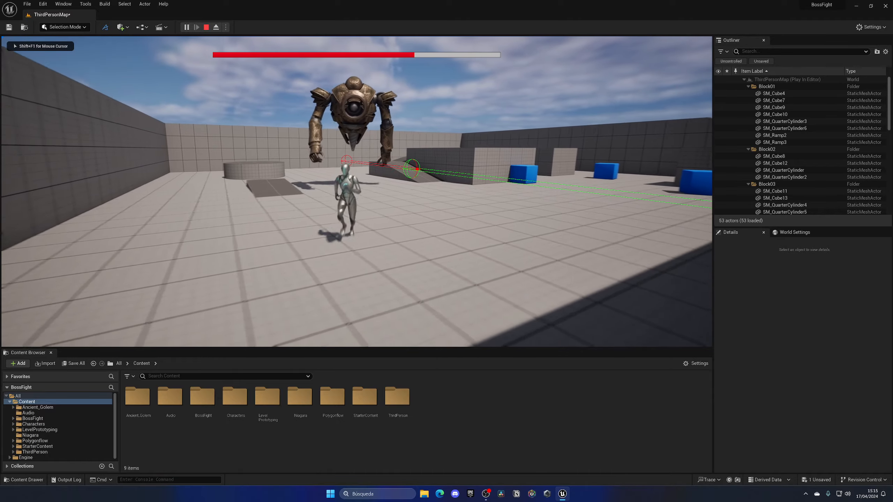
key("d")
key("w")
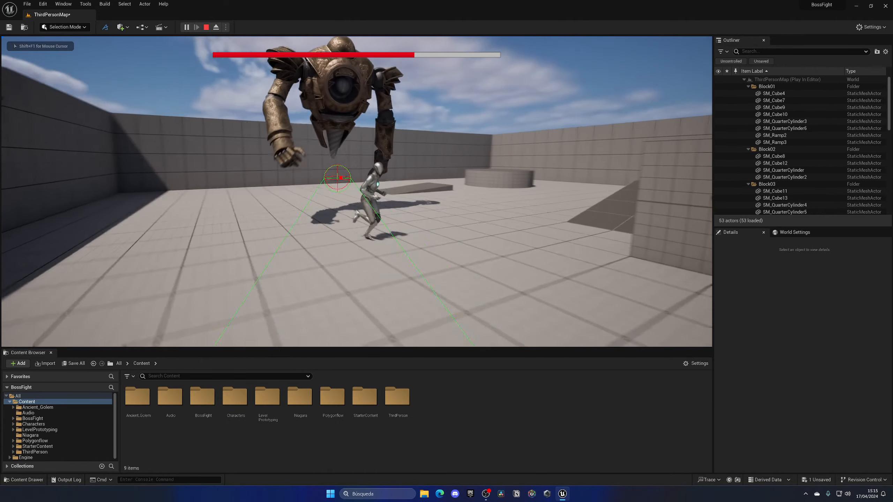
key("s")
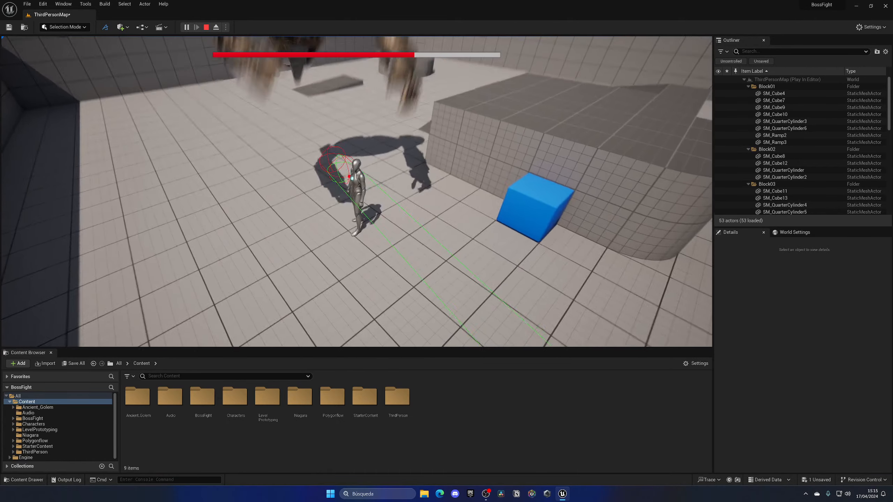
key("Escape")
right_click_drag(251, 243, 345, 249)
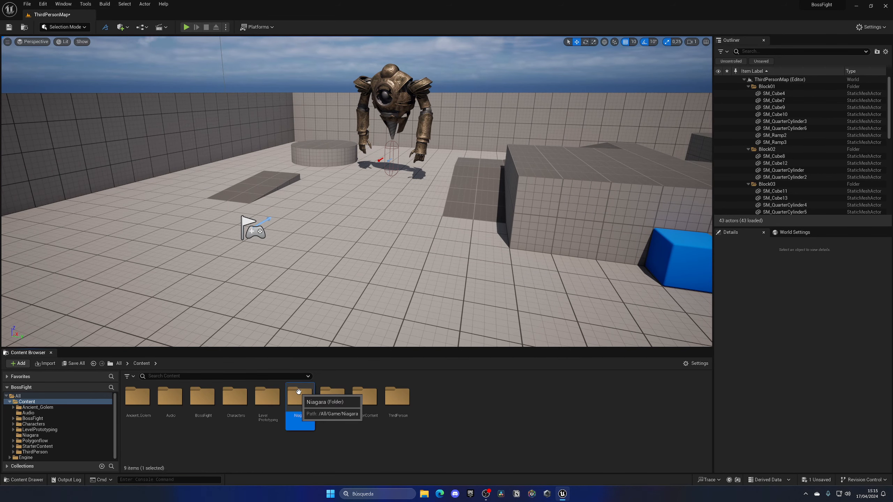
Inspect the DustTexture texture in the Niagara folder and close its editor
double_click(300, 397)
double_click(137, 397)
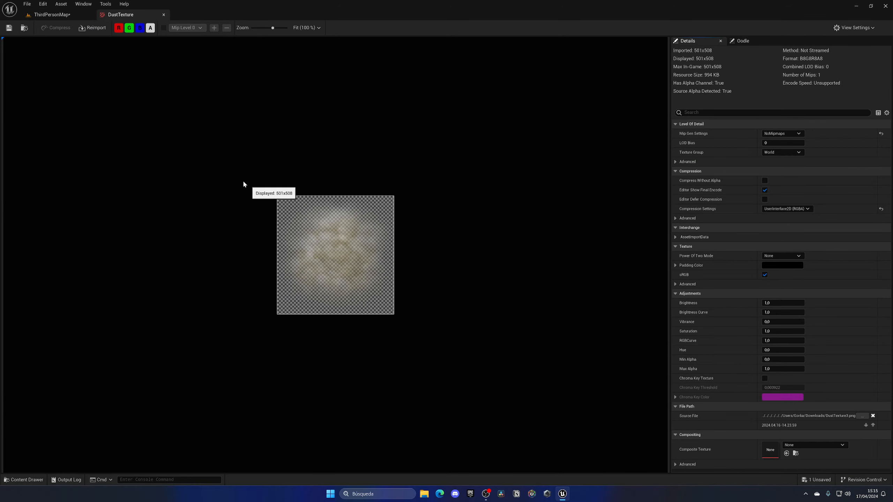
left_click(159, 14)
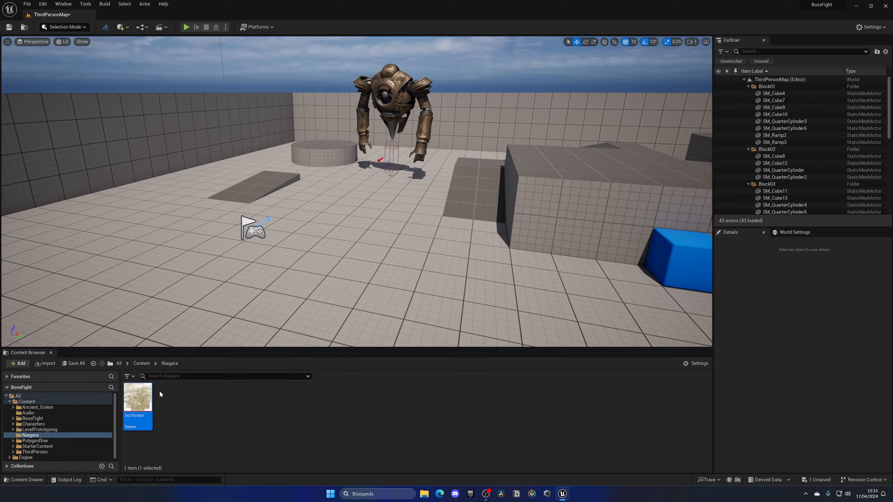
Create a material named M_Dust from DustTexture and dock its editor beside the level tab
right_click(140, 400)
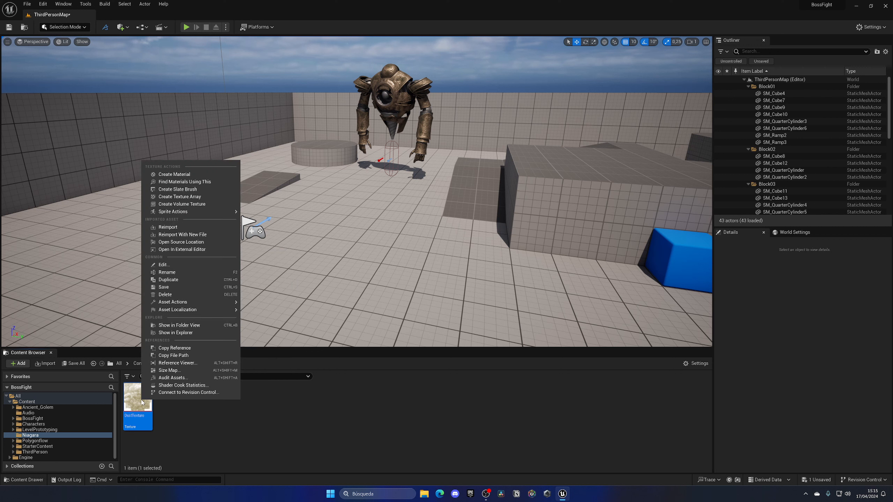
left_click(169, 174)
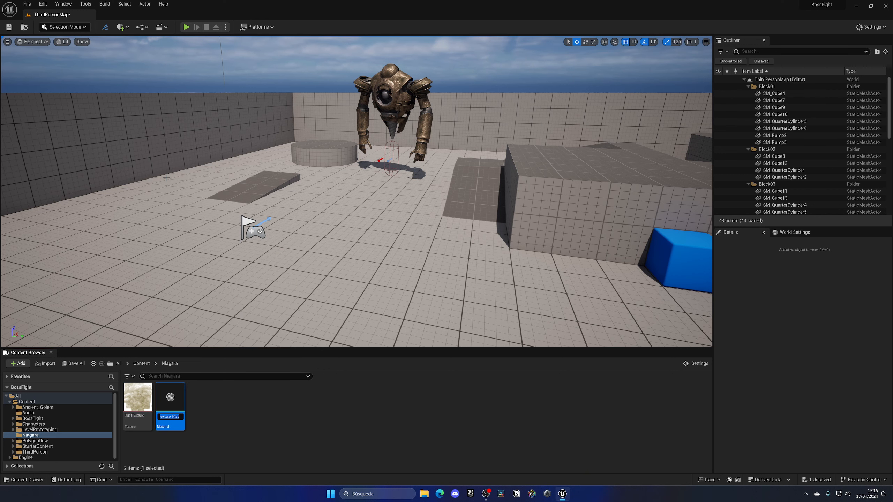
type("M_Dust")
key("Return")
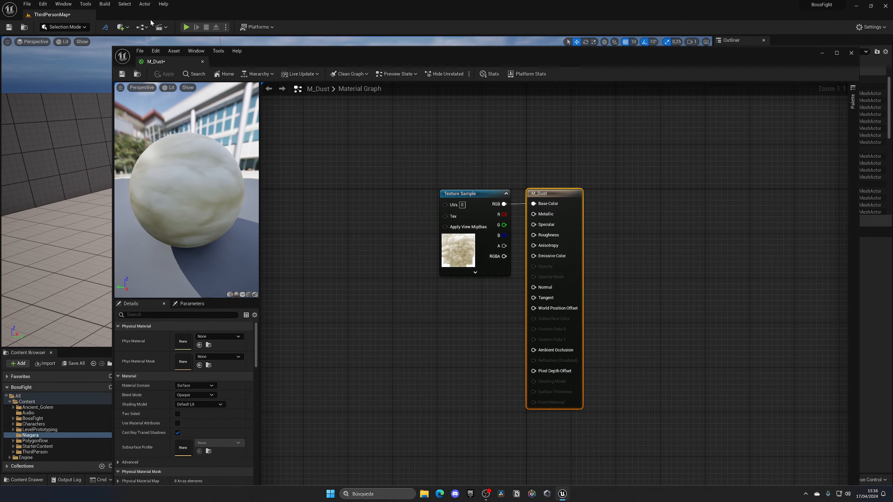
left_click_drag(166, 56, 143, 14)
Set the M_Dust material's Blend Mode to Translucent
right_click_drag(334, 206, 372, 205)
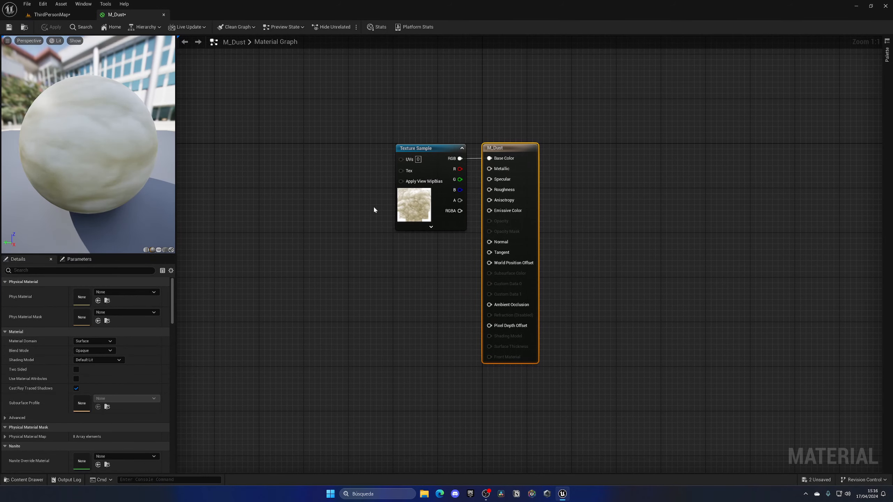
left_click(450, 201)
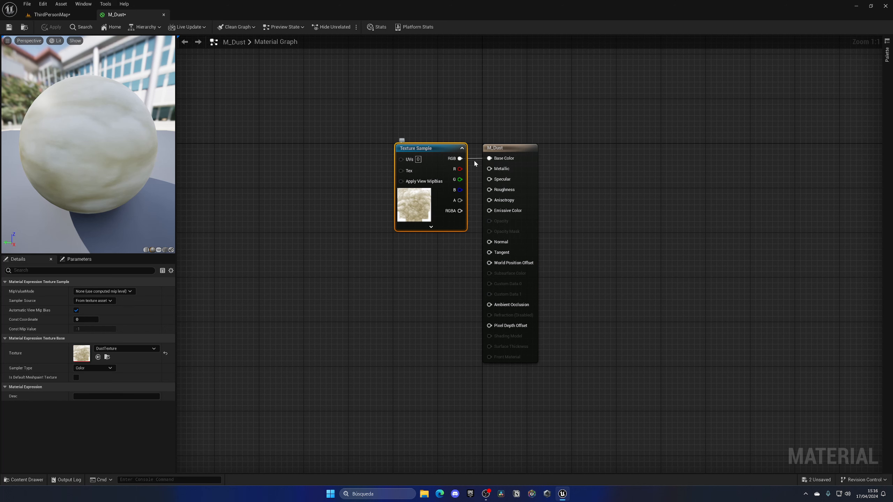
right_click_drag(425, 233, 386, 239)
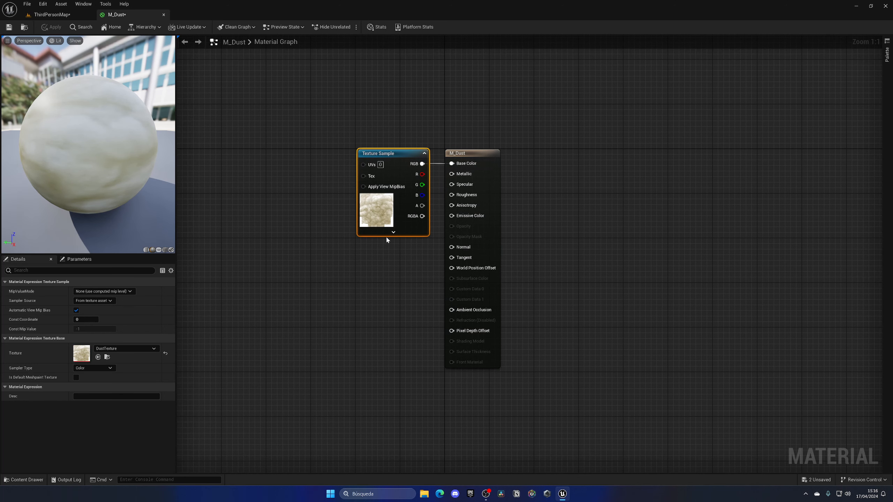
left_click(357, 290)
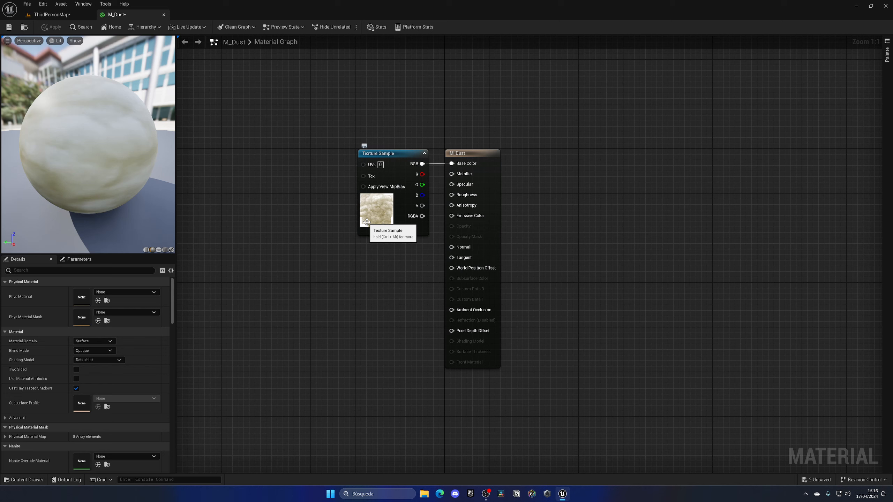
left_click(99, 351)
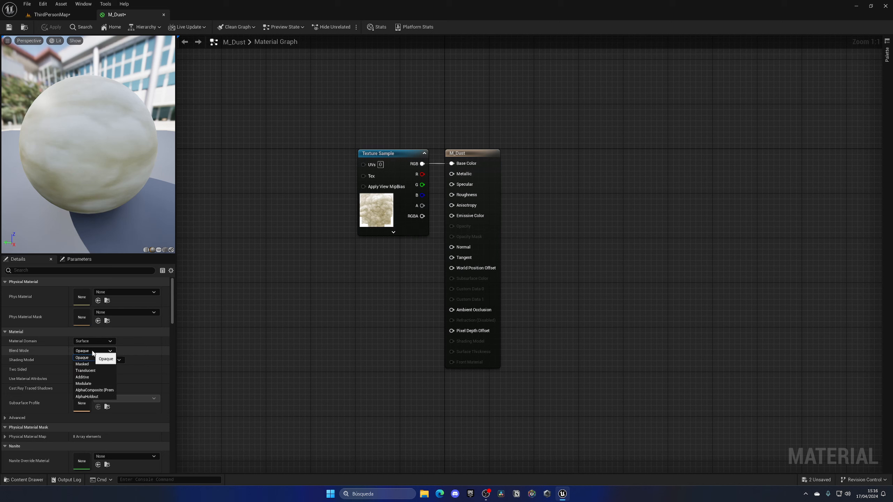
left_click(98, 371)
Connect the Texture Sample's alpha output to the Opacity input of M_Dust, then apply and save the material
left_click_drag(422, 206, 451, 225)
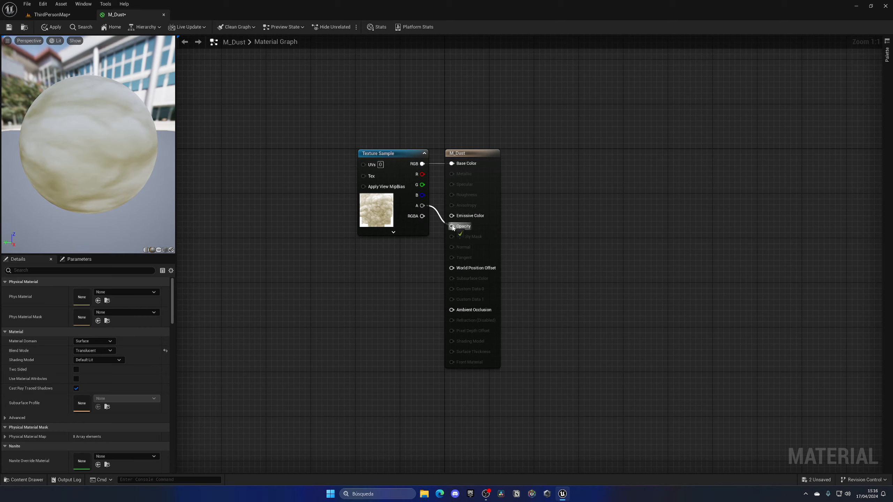
left_click_drag(69, 157, 67, 75)
left_click(51, 27)
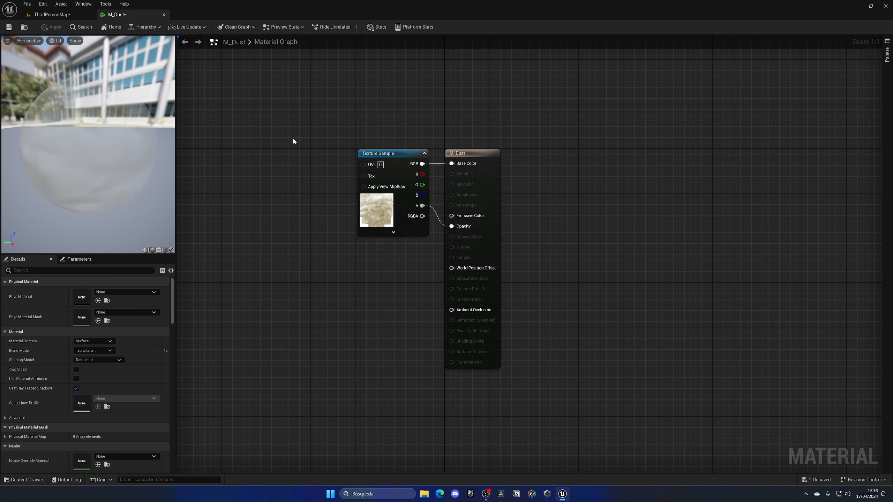
key("ctrl+shift+s")
Create a Niagara System named NS_DustImpactBig with the OmnidirectionalBurst emitter in the Niagara folder and open it
left_click(84, 15)
right_click_drag(355, 197, 358, 217)
right_click(221, 409)
type("NS_D")
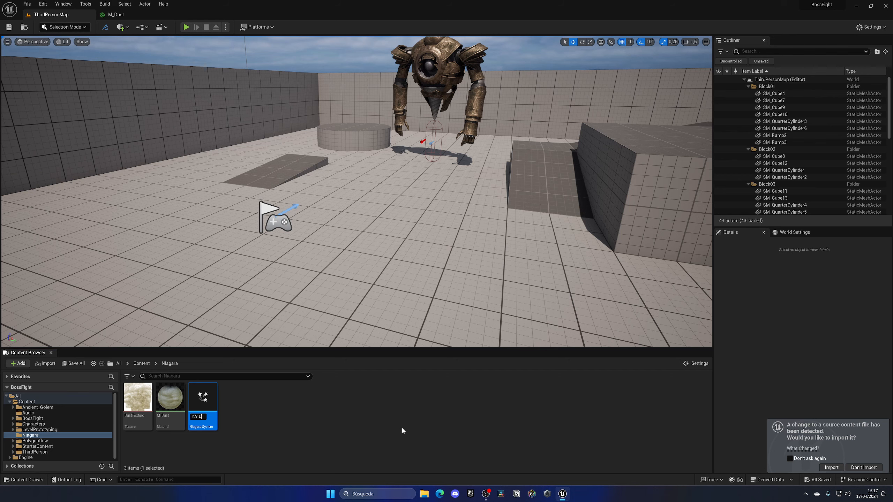
type("ust")
type("ImpactBig")
key("Return")
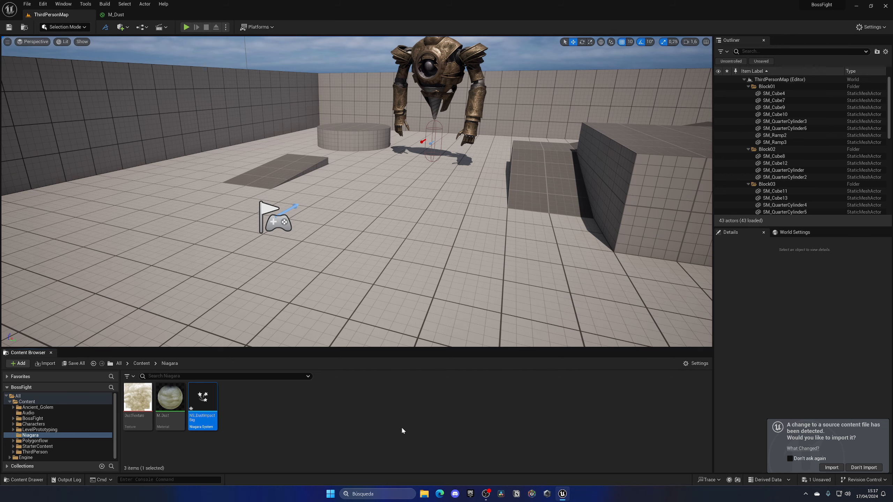
key("Return")
Assign the M_Dust material to the Sprite Renderer of the OmnidirectionalBurst emitter
left_click(490, 114)
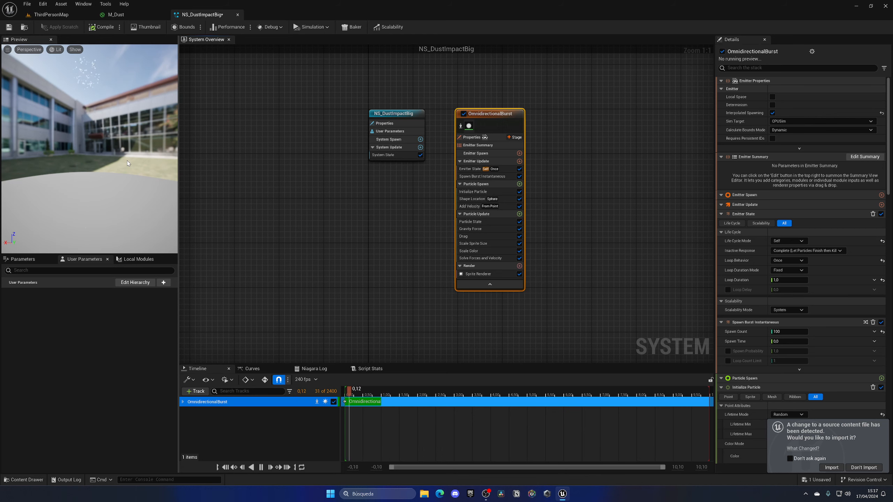
right_click_drag(346, 225, 280, 235)
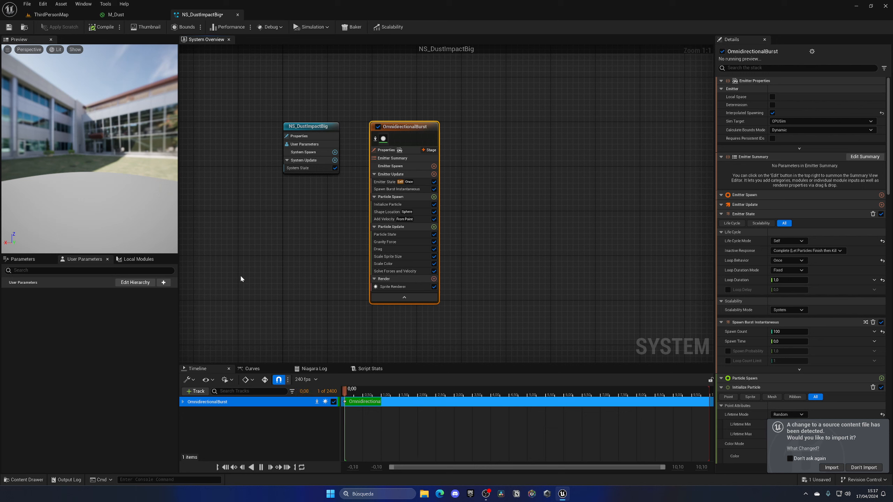
left_click(396, 287)
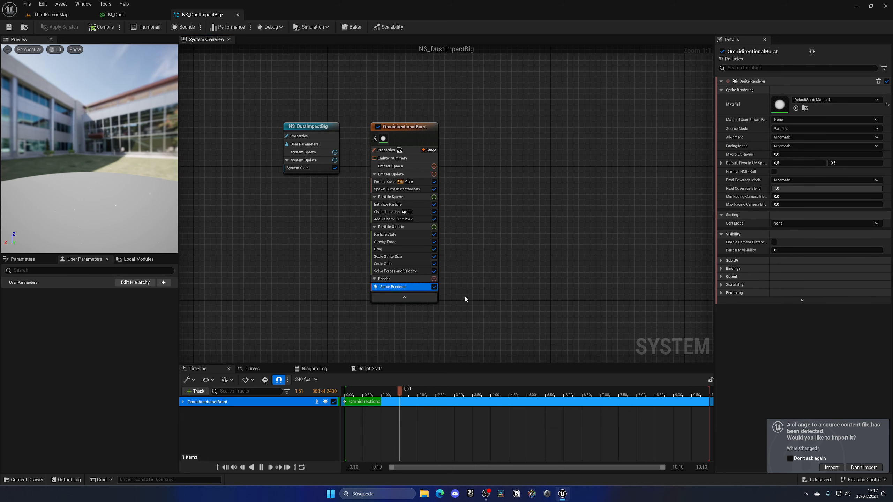
left_click(832, 100)
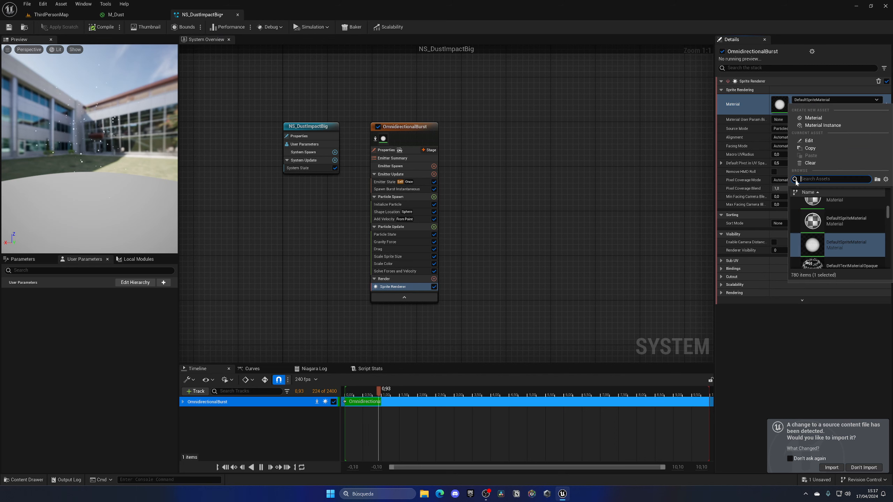
type("M_Dust")
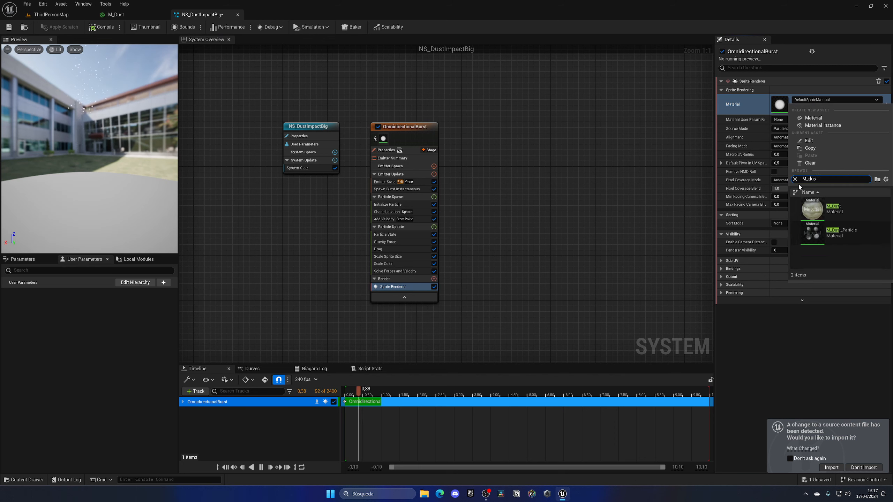
left_click(849, 206)
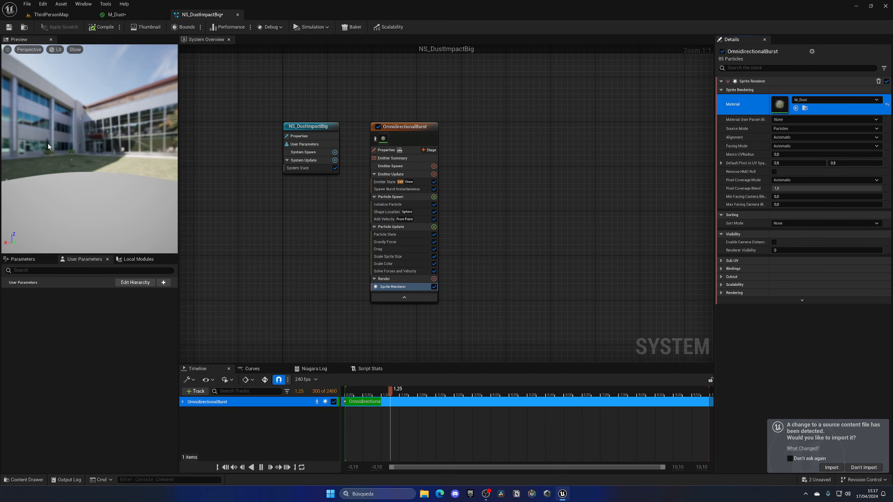
Set the emitter's Uniform Sprite Size Min to 35 and Max to 50 in Initialize Particle and compile the system
left_click(387, 204)
left_click(795, 211)
type("35")
key("Tab")
type("50")
key("Return")
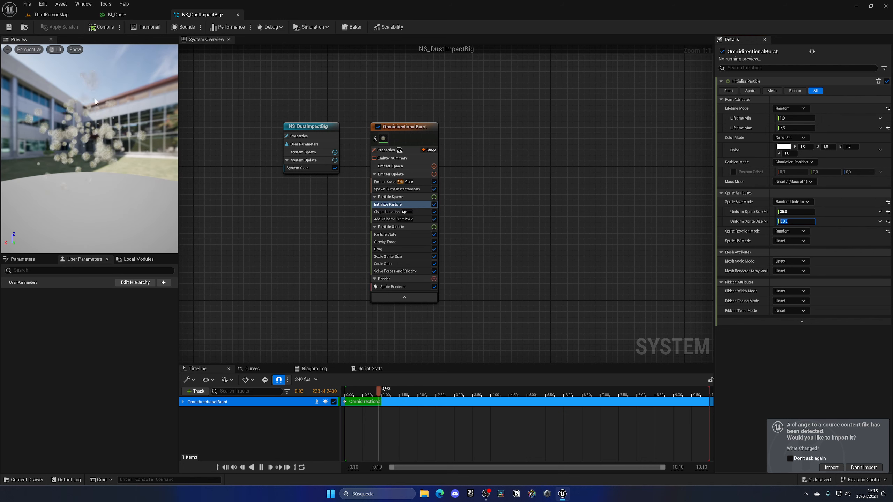
left_click(93, 28)
Place NS_DustImpactBig on the level floor in front of the boss and reset the particle system to replay its burst
left_click(51, 15)
left_click_drag(203, 397, 327, 205)
left_click(202, 15)
left_click(384, 219)
left_click(51, 15)
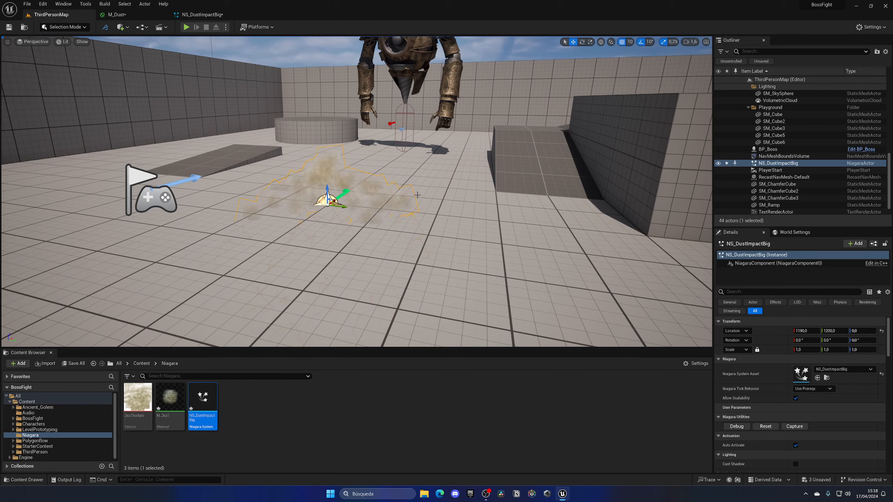
left_click(765, 426)
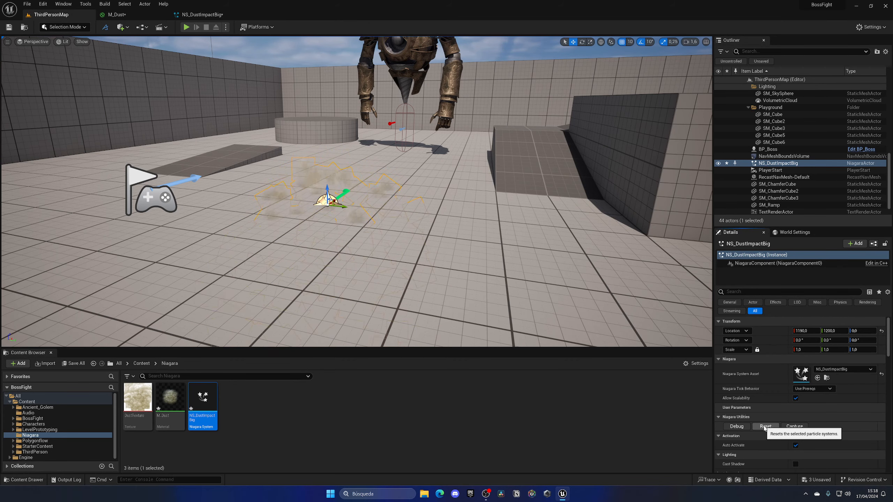
left_click(202, 14)
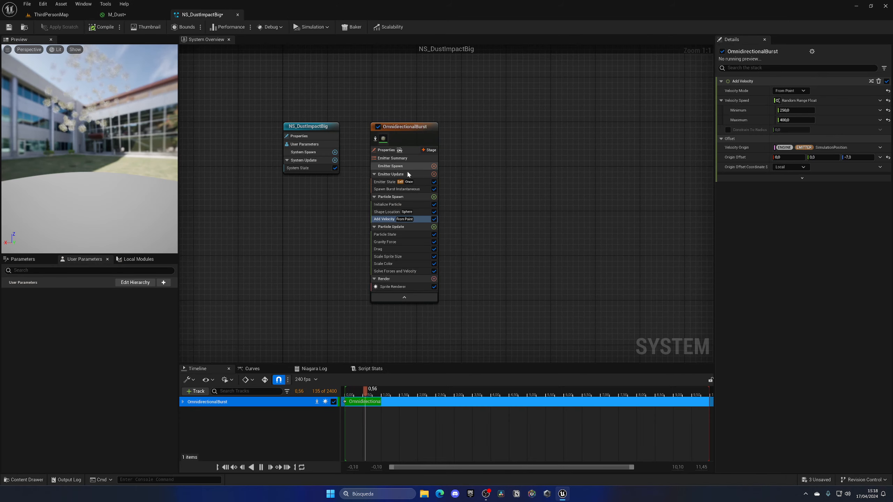
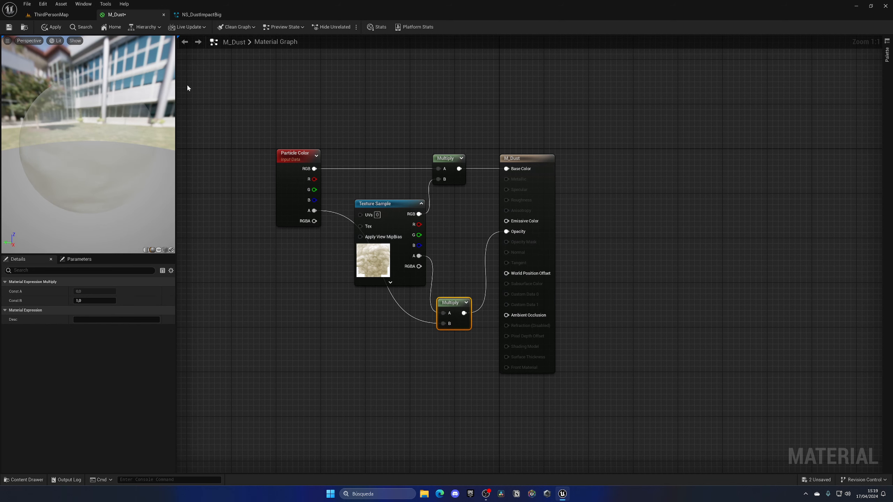
Apply and save the M_Dust material changes, and review the Scale Color alpha curve of NS_DustImpactBig
left_click(57, 28)
key("ctrl+s")
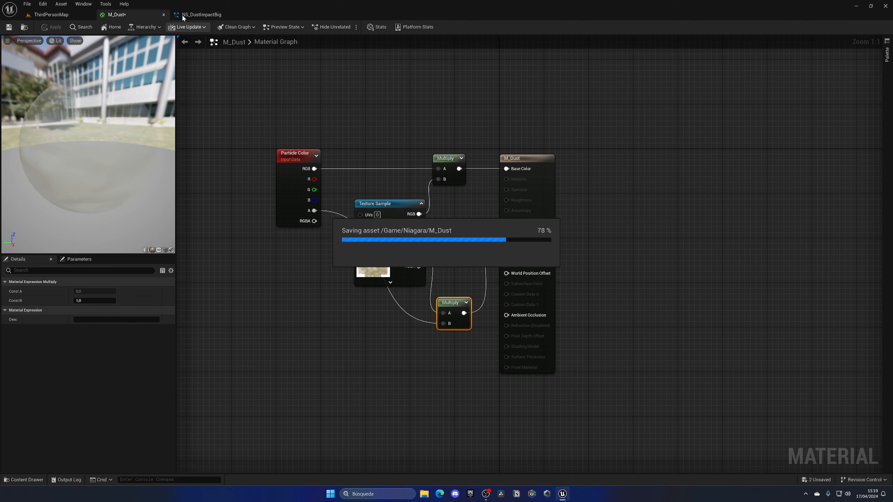
left_click(198, 14)
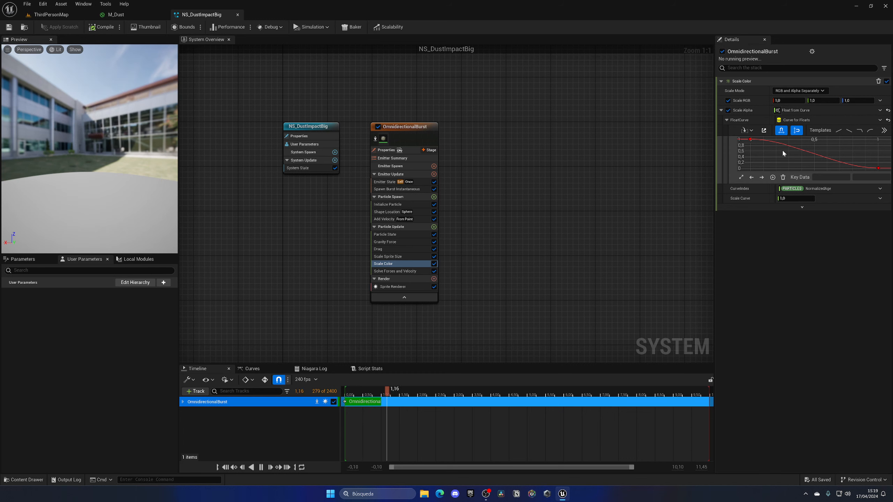
mouse_move(881, 171)
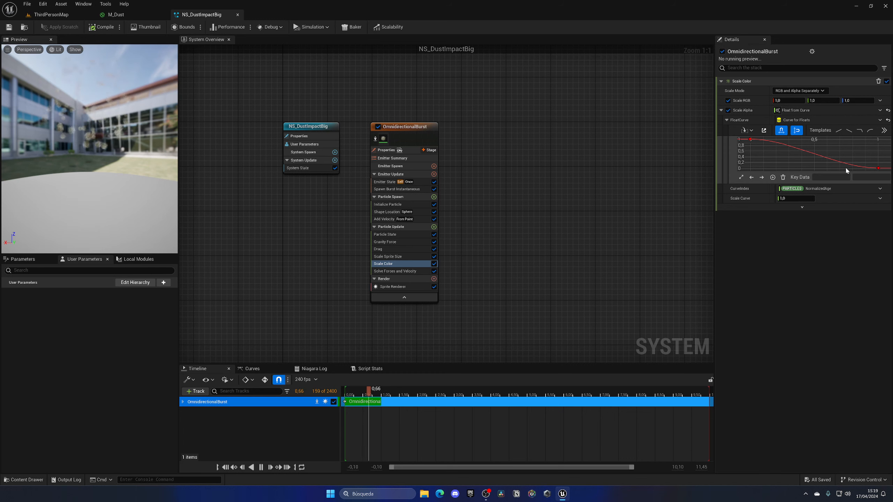
Replay the burst of the placed NS_DustImpactBig in the level several times to check the dust look
left_click(74, 13)
left_click(766, 426)
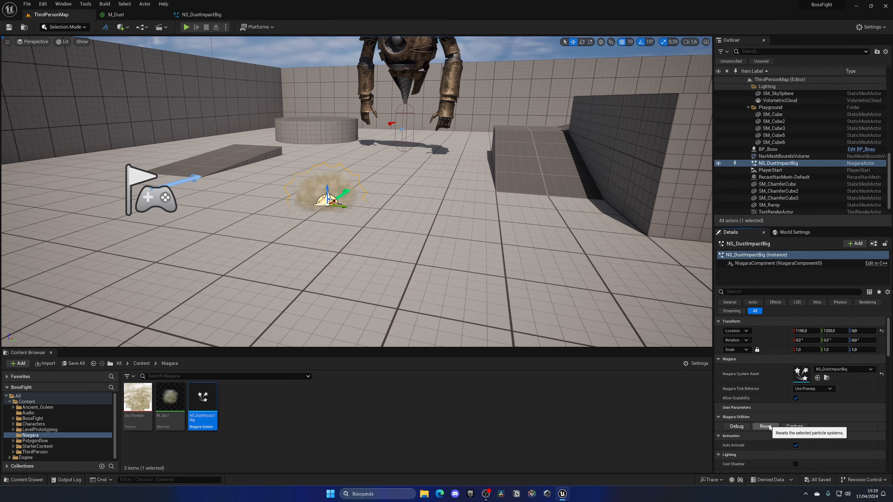
left_click(768, 427)
left_click(768, 426)
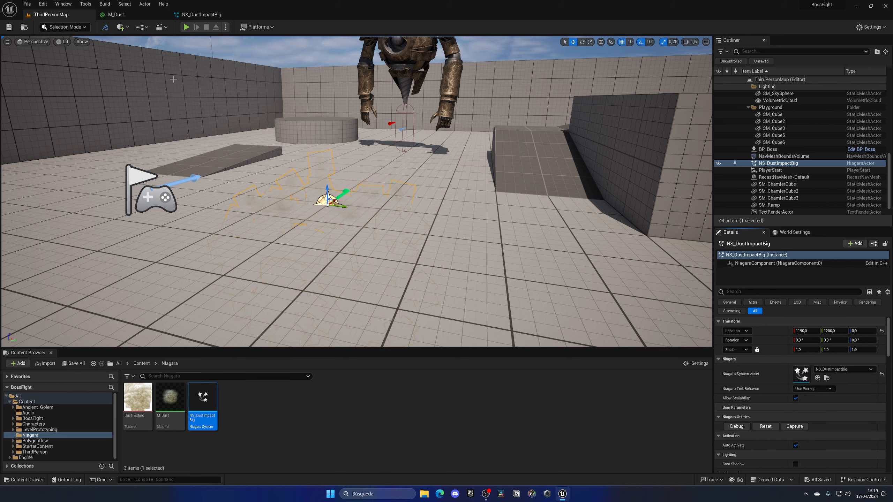
Set the Shape Location sphere radius of the OmnidirectionalBurst emitter to 70 and replay the burst in the level
left_click(140, 16)
left_click(191, 18)
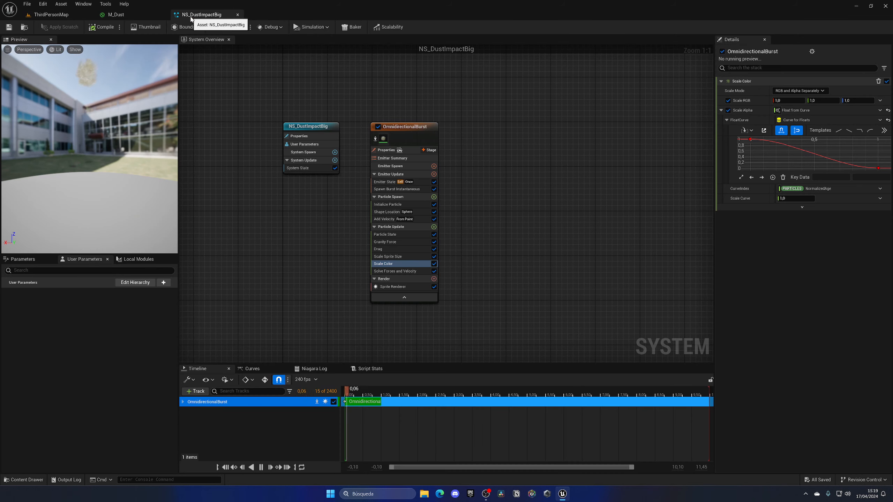
left_click(404, 212)
left_click(411, 219)
left_click(51, 15)
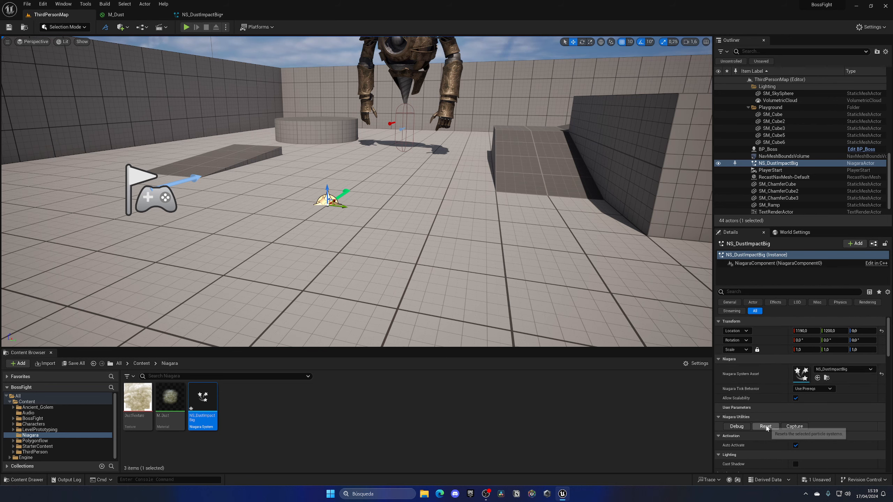
left_click(765, 427)
Set the emitter's Spawn Count to 200 and Sim Target to GPUCompute Sim with Fixed bounds, and save NS_DustImpactBig
left_click(201, 14)
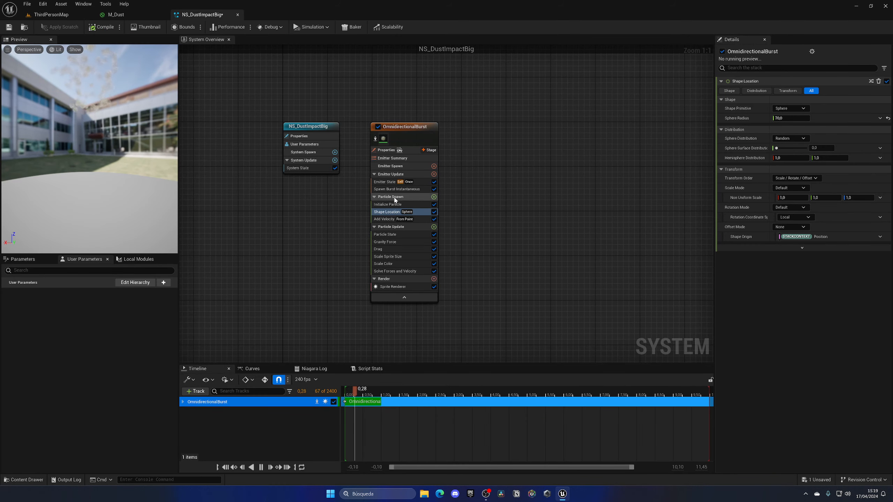
left_click(383, 183)
left_click(385, 190)
left_click(404, 126)
key("ctrl+s")
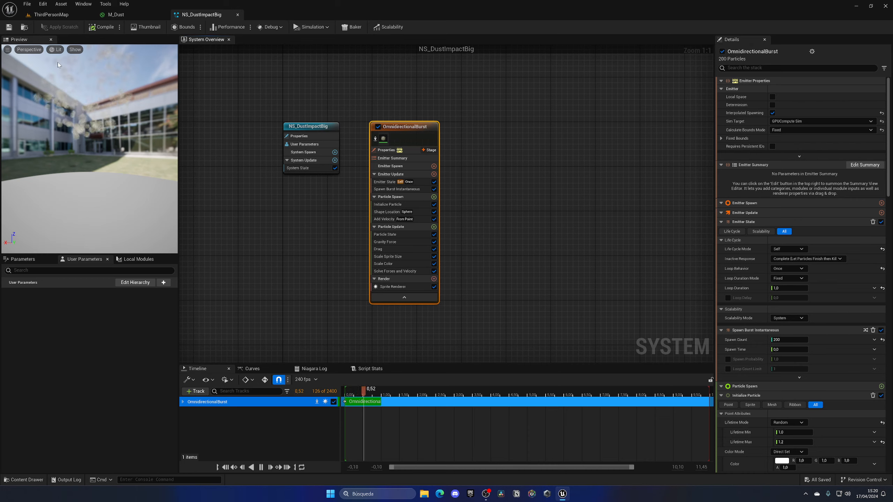
Replay the updated dust burst in the level and briefly run the game
left_click(46, 15)
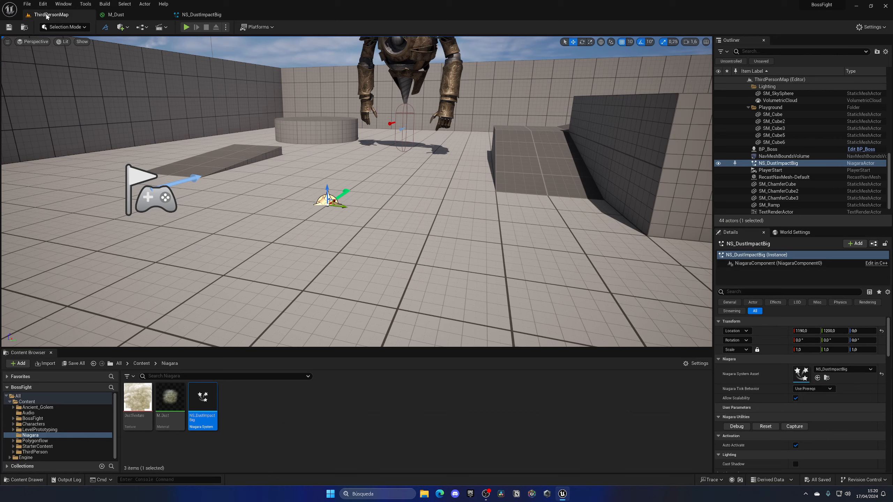
left_click(765, 426)
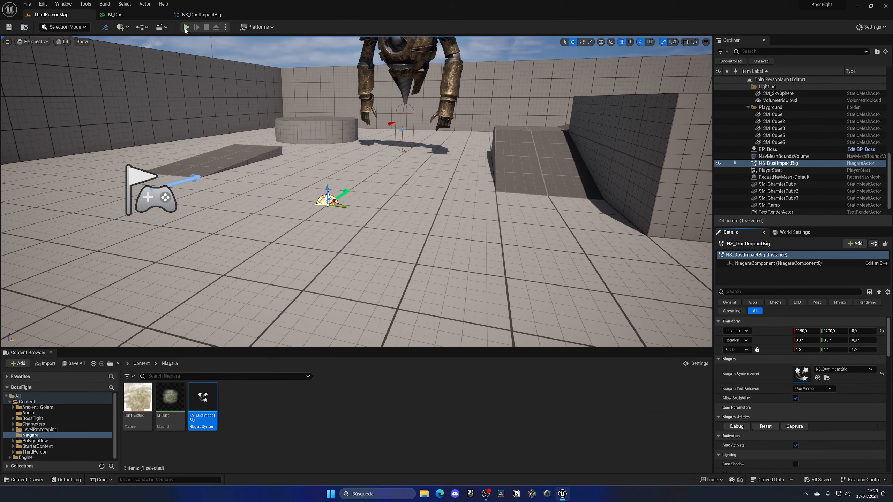
left_click(185, 31)
key("Escape")
Delete the NS_DustImpactBig test actor from the level floor
right_click_drag(357, 191, 379, 192)
key("w")
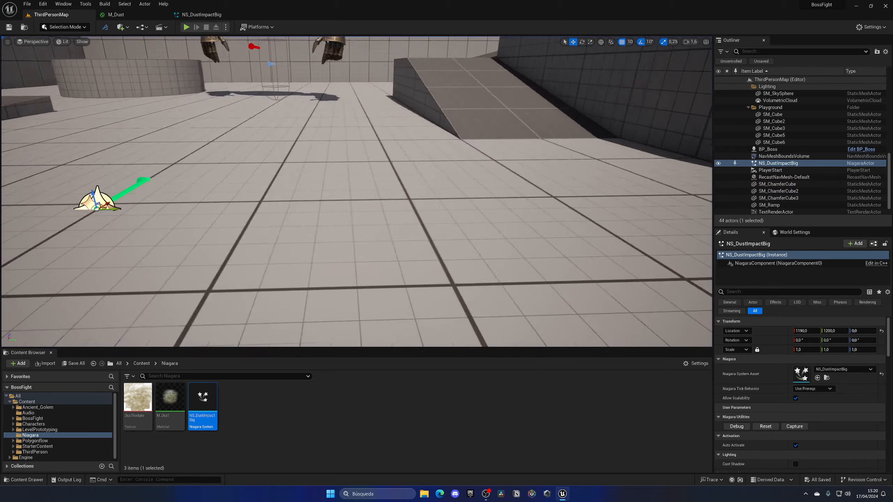
key("s")
right_click_drag(430, 221, 381, 248)
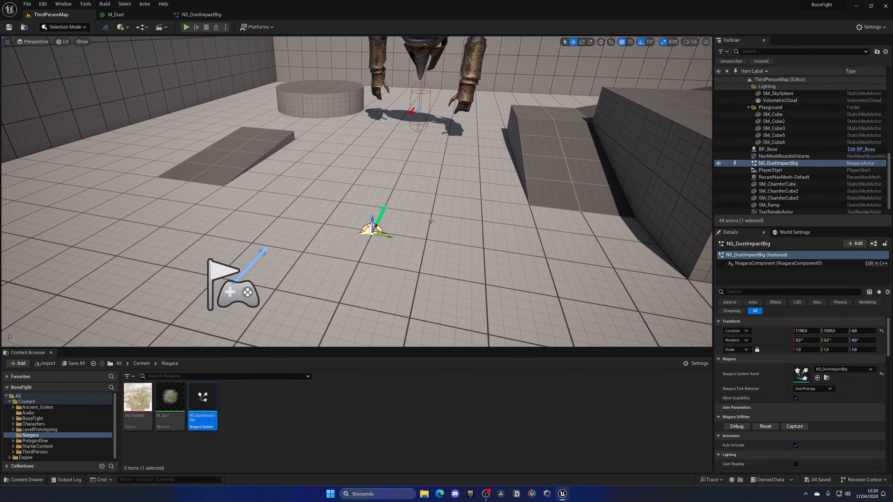
key("Delete")
scroll(418, 189, "down", 3)
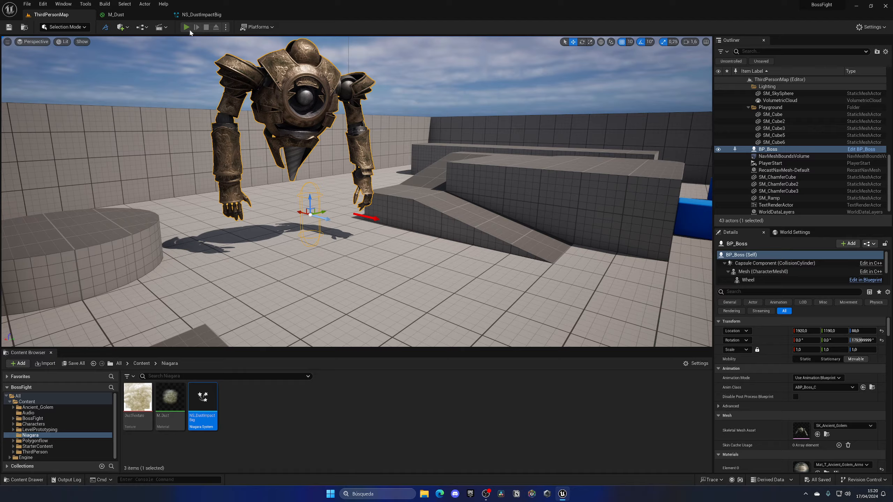
Play the level and run the character around the boss to watch its attack
left_click(186, 27)
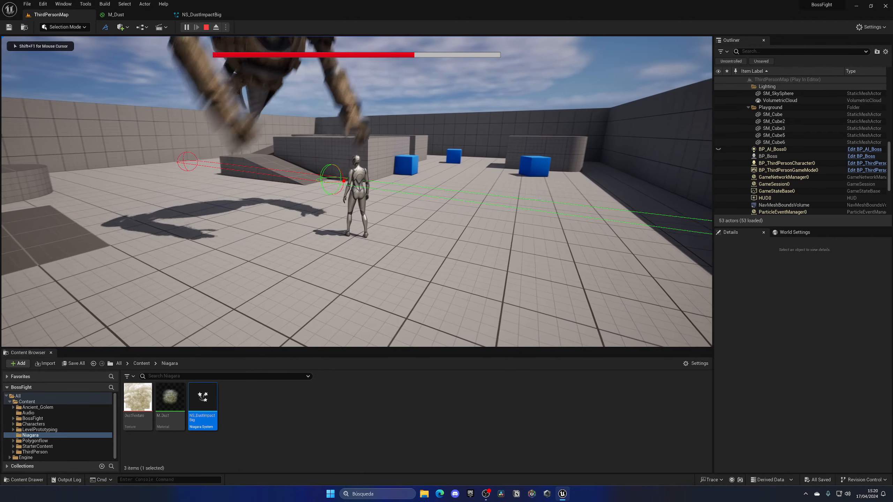
key("w")
key("d")
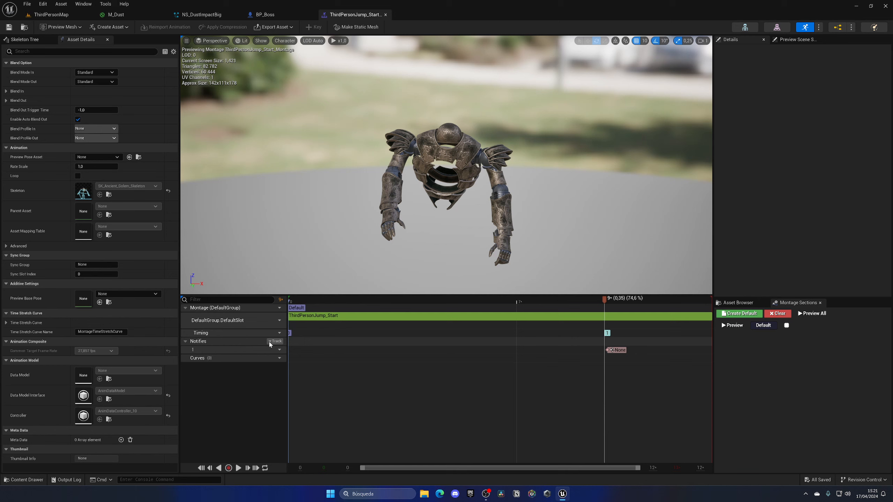
Add a notify track named FX to the boss's ThirdPersonJump_Start montage
left_click(279, 342)
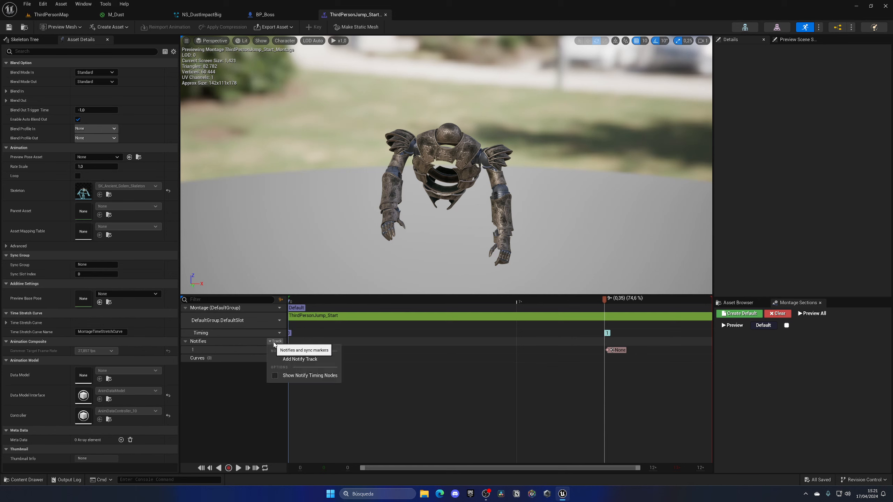
left_click(301, 349)
type("FX")
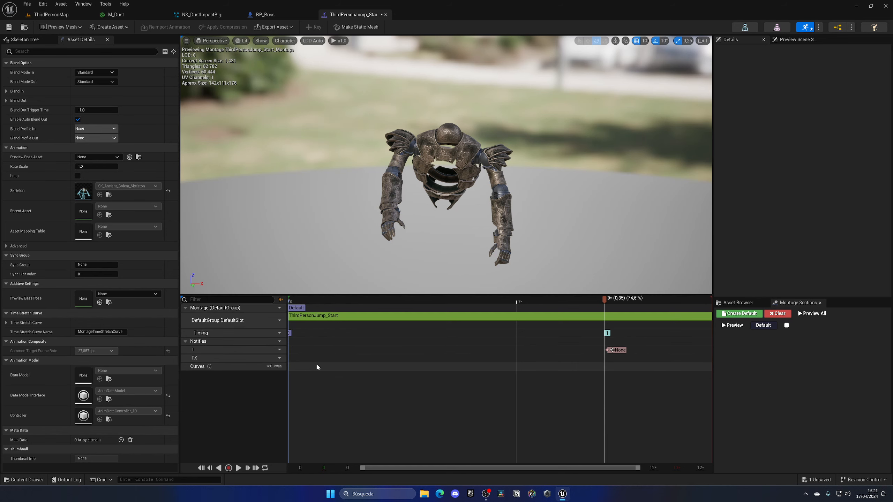
key("Return")
Add a Play Niagara Particle Effect notify on the FX track, aligned with the existing notify, using NS_DustImpactBig
left_click_drag(603, 299, 607, 298)
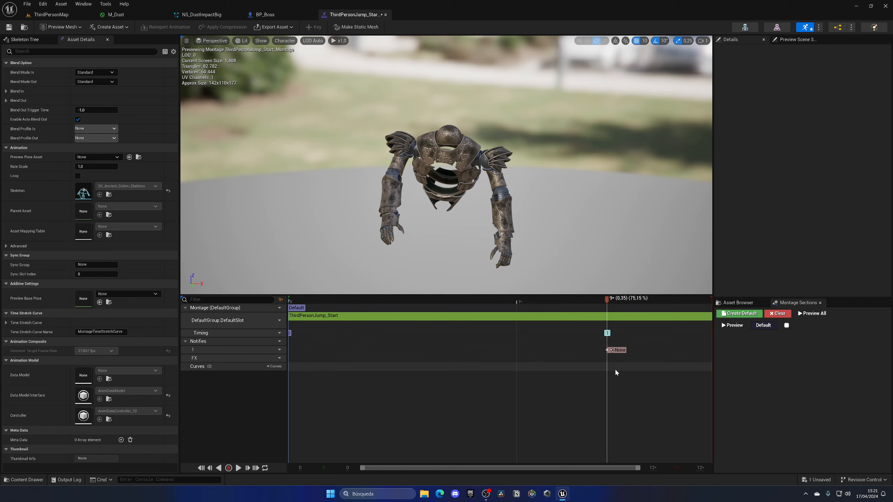
right_click(608, 359)
key("Escape")
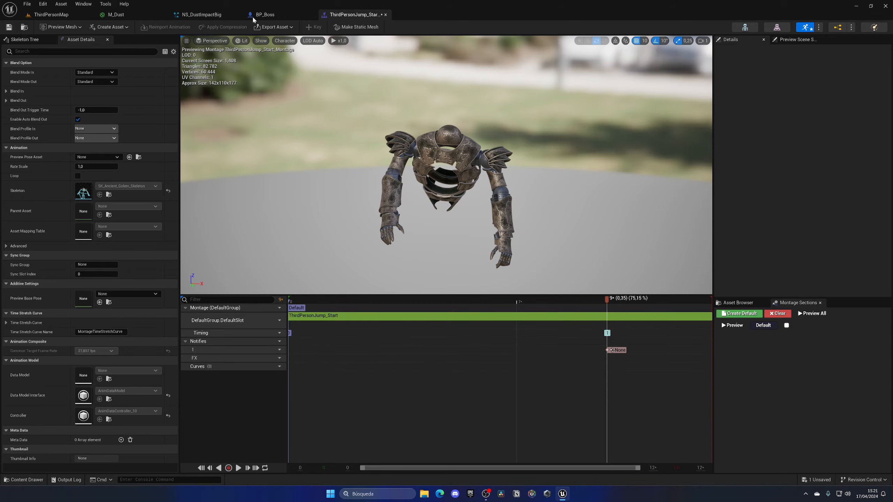
left_click(263, 15)
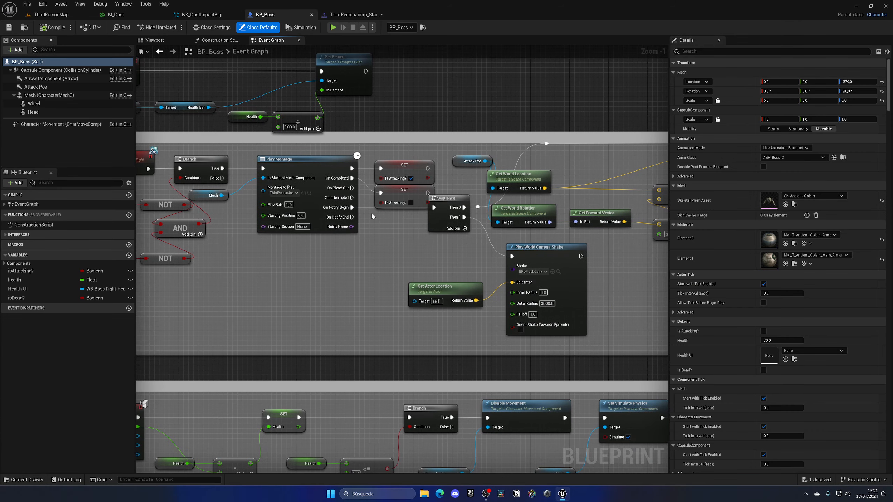
left_click(353, 15)
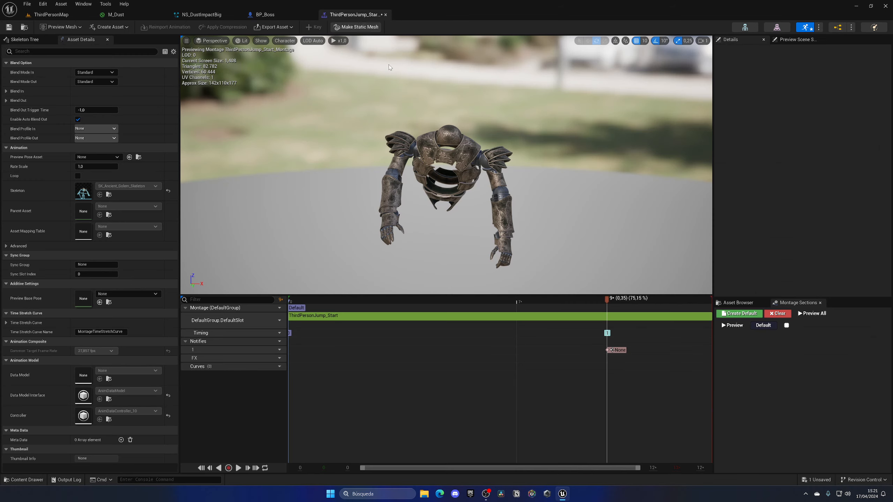
right_click(606, 358)
mouse_move(629, 372)
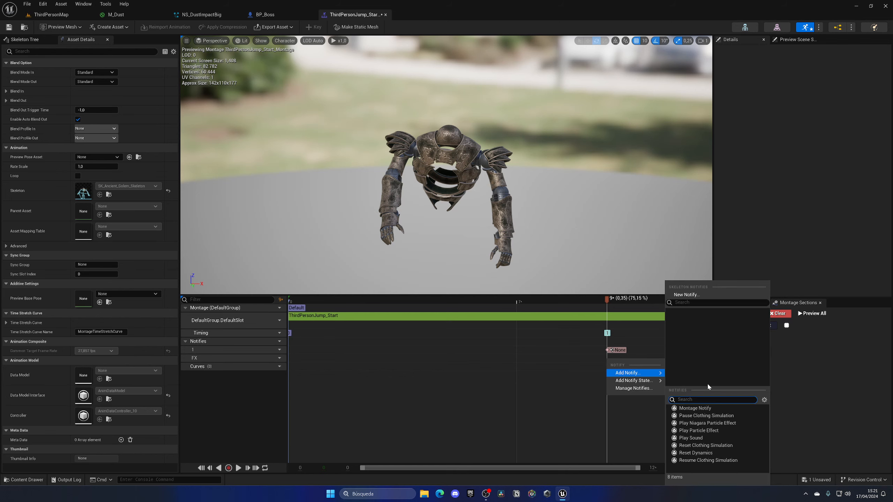
left_click(694, 423)
left_click(839, 82)
left_click(833, 159)
Scrub the montage around the dust notify and inspect the effect in the preview from another angle
mouse_move(606, 301)
left_mouse_down()
mouse_move(595, 303)
mouse_move(617, 301)
left_mouse_up()
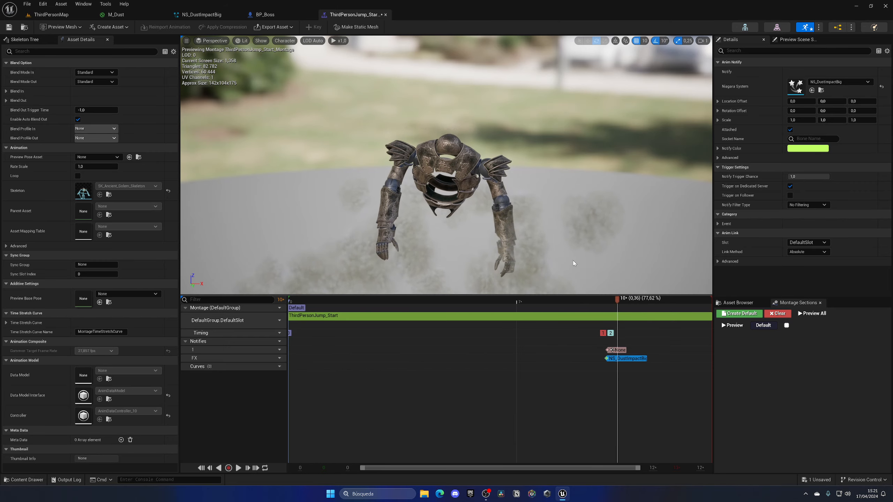
right_click_drag(563, 261, 543, 260)
mouse_move(616, 300)
left_mouse_down()
mouse_move(599, 302)
mouse_move(611, 300)
left_mouse_up()
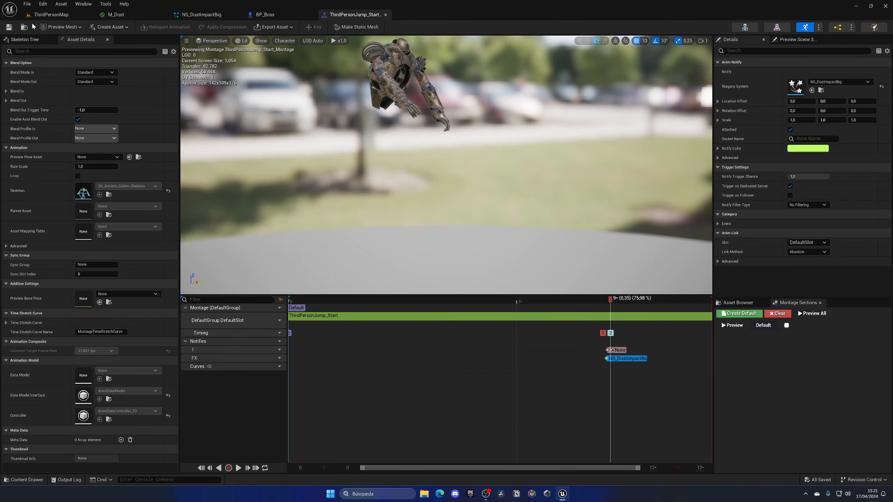
Play the level to check the dust effect during the boss's attack, and stop the session
left_click(49, 14)
left_click(185, 29)
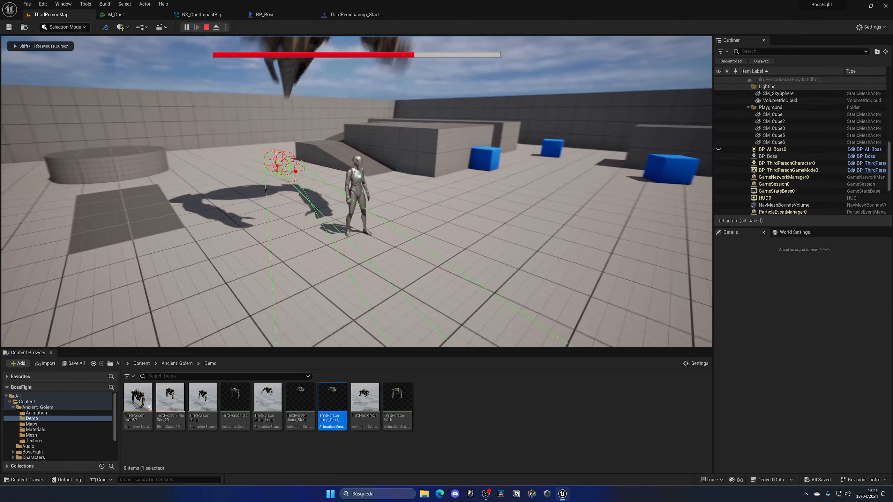
key("Escape")
Play the level again and detach the camera from the character to inspect the dust around the boss
left_click(353, 14)
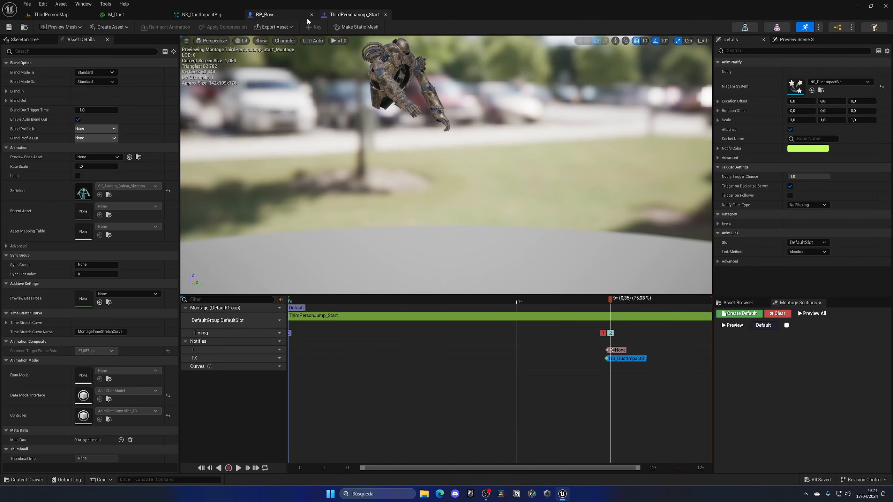
left_click(51, 14)
left_click(186, 27)
left_click(267, 141)
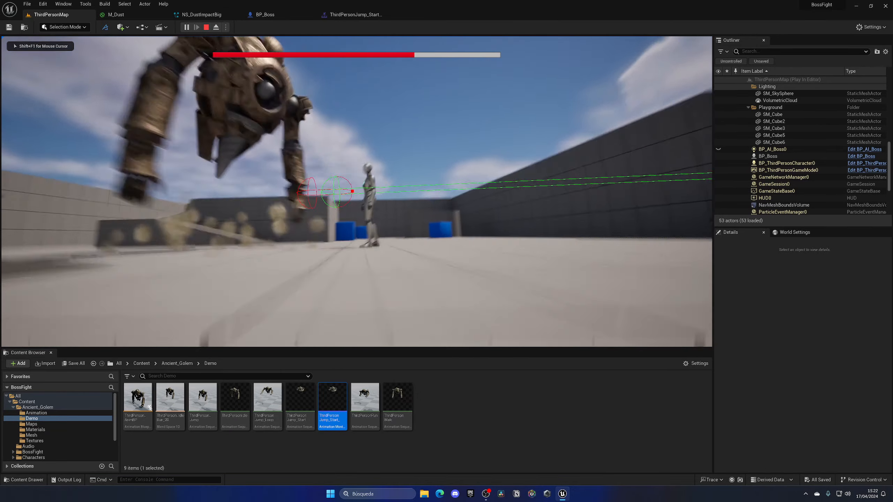
key("F8")
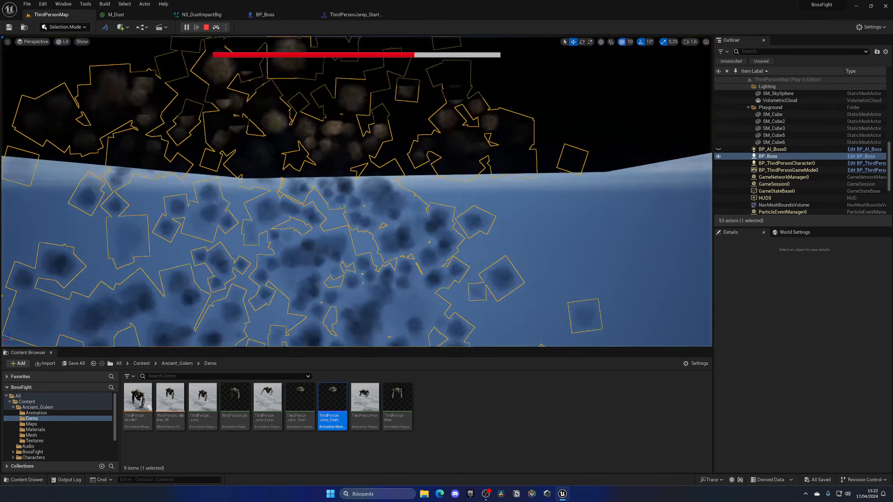
mouse_move(356, 191)
right_mouse_down()
mouse_move(359, 148)
mouse_move(357, 197)
mouse_move(372, 199)
right_mouse_up()
Set the dust notify's Location Offset Z to 35 in the jump start montage and save the montage
left_click(355, 14)
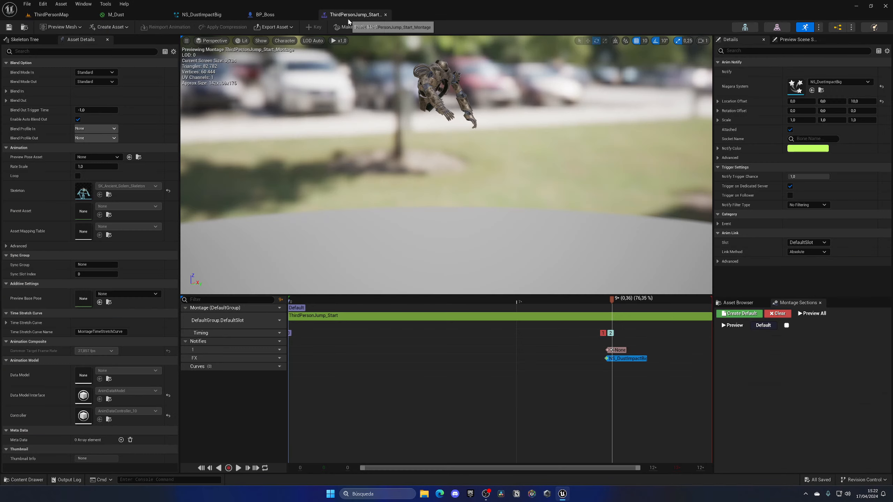
left_click(860, 101)
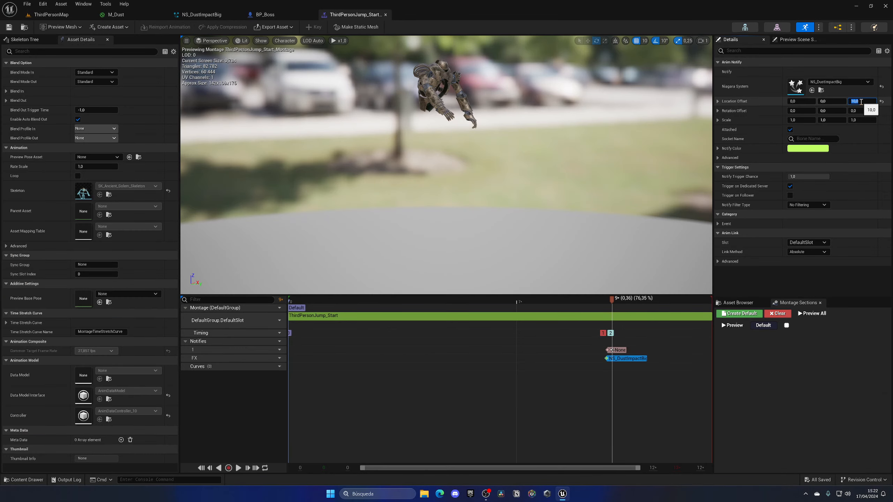
type("35")
key("Return")
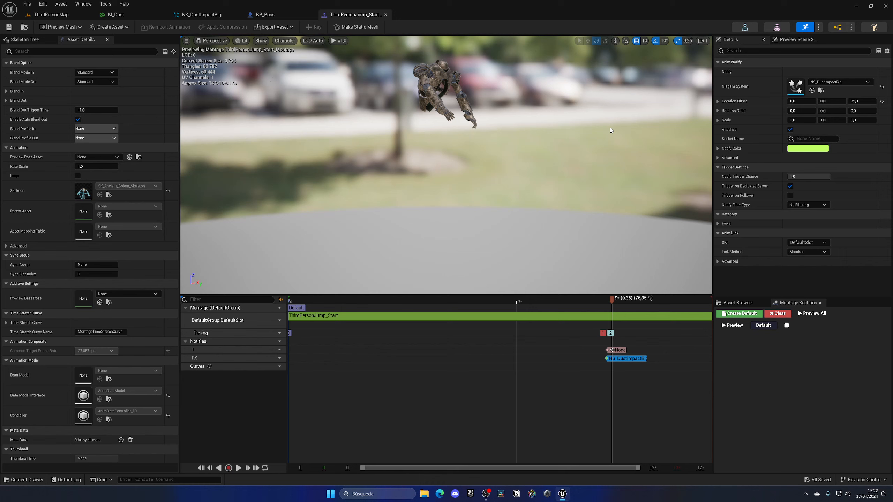
key("ctrl+s")
Set the X scale of the dust notify's Niagara effect to 0.5
left_click(806, 120)
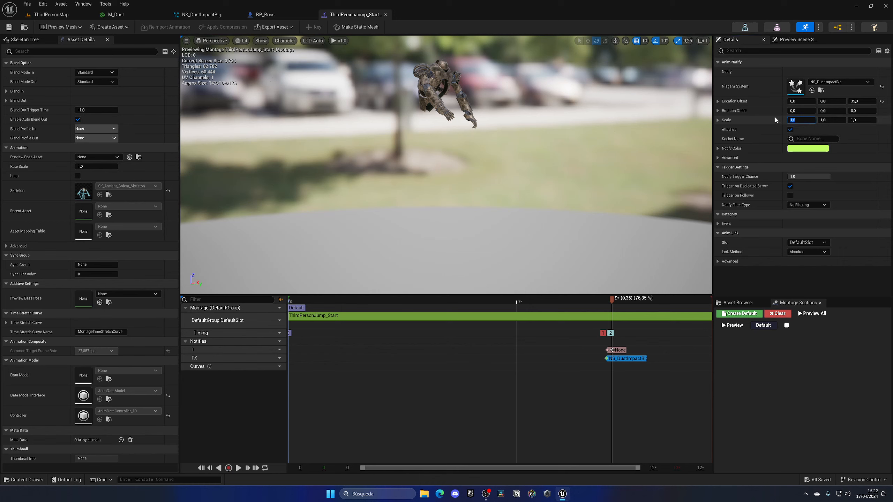
type(".5")
key("Return")
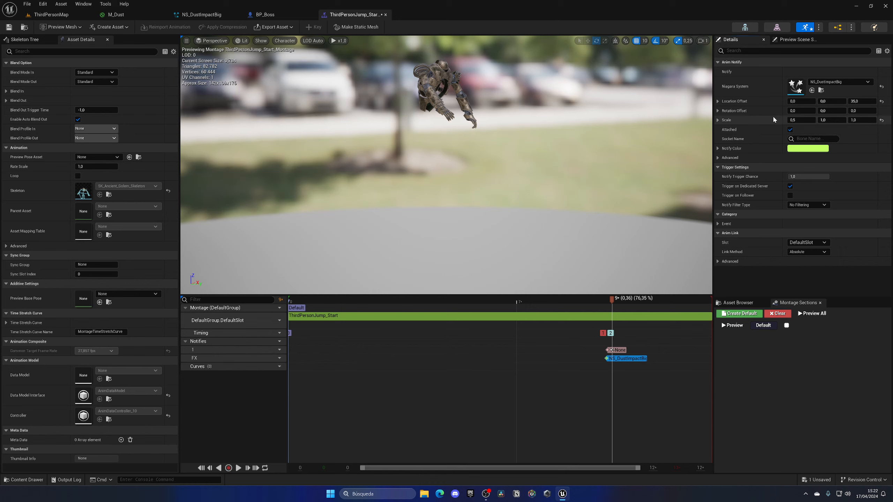
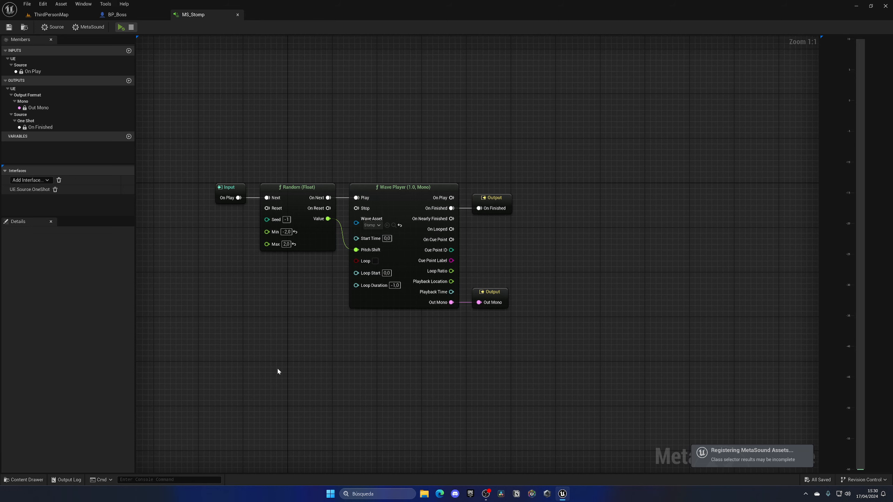
Inspect the Play Sound at Location node in BP_Boss and play the level to hear the boss's stomp sound
left_click(118, 14)
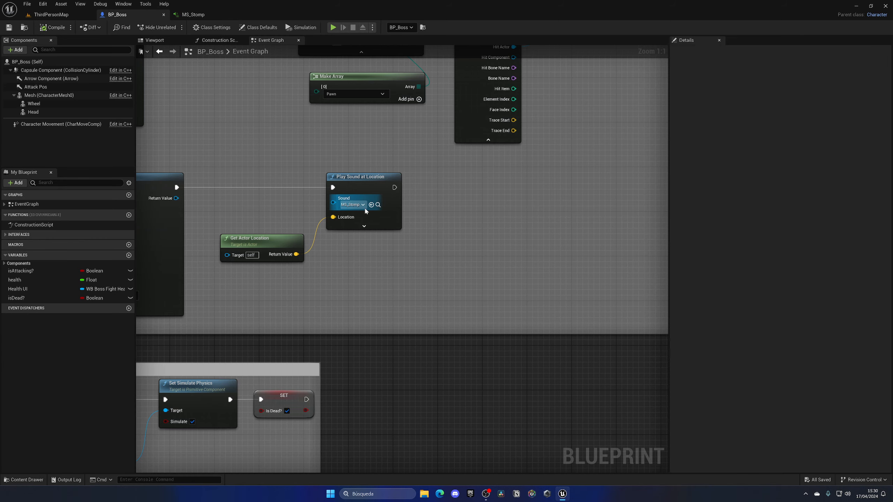
left_click_drag(206, 285, 331, 311)
scroll(322, 234, "down", 1)
left_click(51, 15)
left_click(186, 28)
key("w")
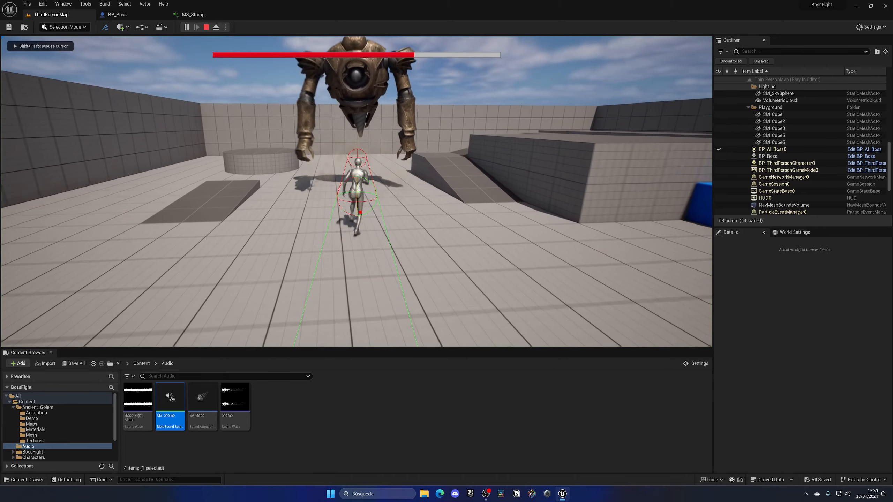
key("Escape")
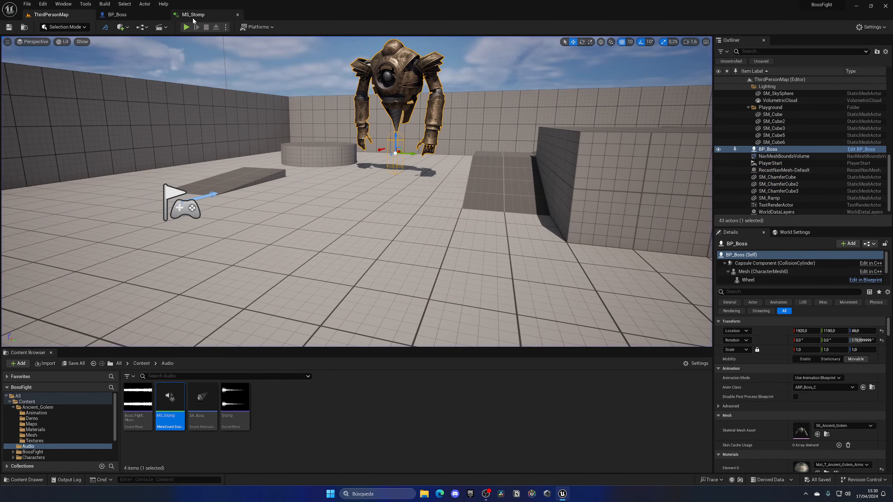
Set the source volume of MS_Stomp to 1.5 and save the MetaSound
left_click(193, 14)
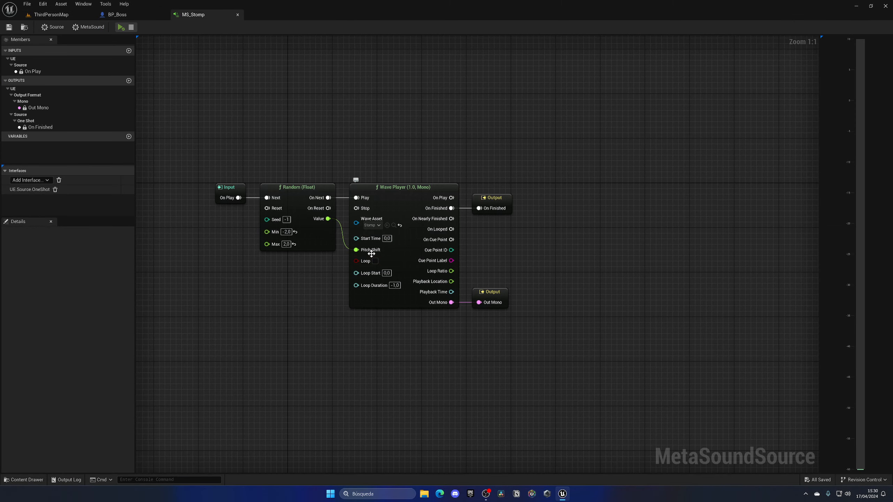
left_click(52, 27)
left_click(78, 255)
type("1,5")
key("Return")
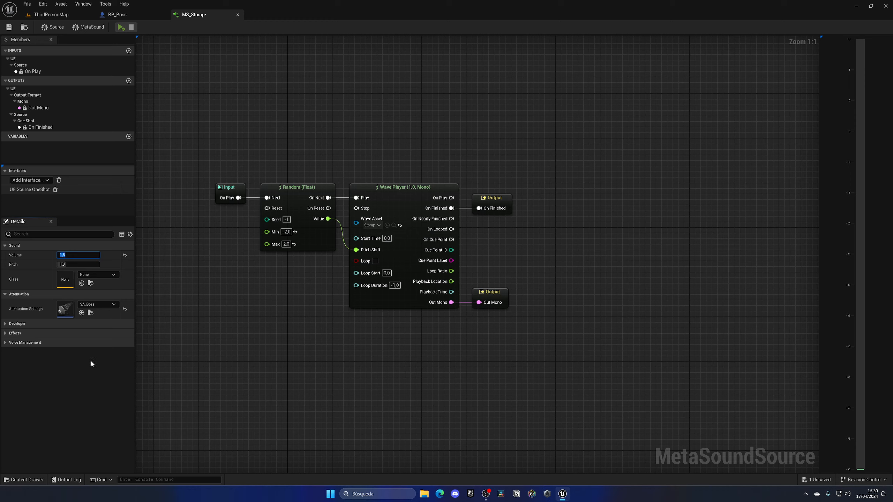
left_click(9, 28)
Play the level and move near the boss to hear the stomp at the new volume, and stop the session
left_click(48, 16)
left_click(186, 27)
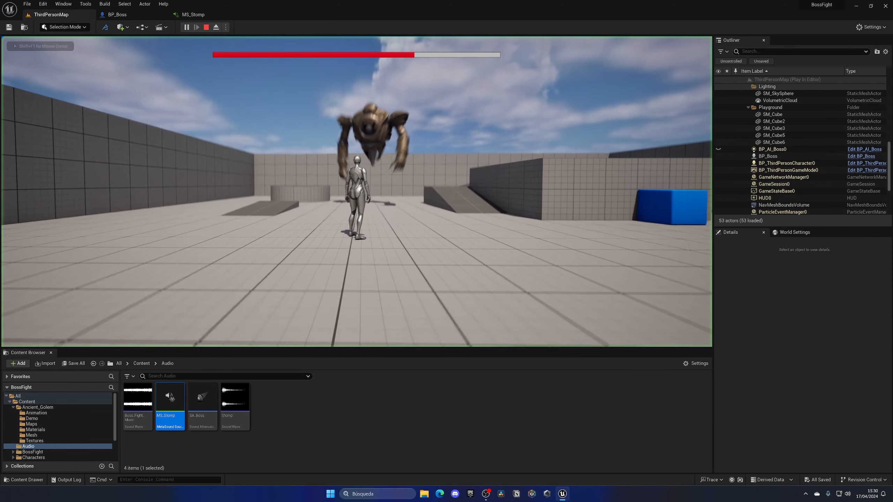
key("w")
key("s")
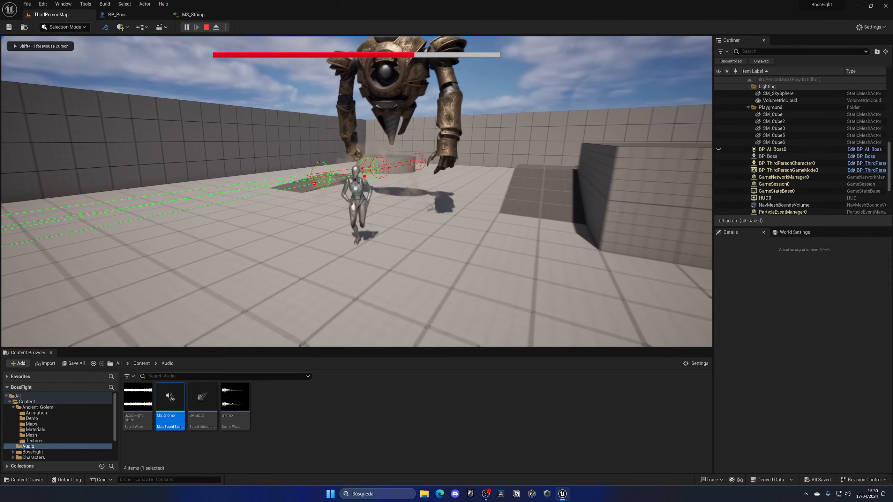
key("Escape")
Examine the sphere trace and forward vector multiplier nodes of the attack in BP_Boss's event graph
left_click(117, 15)
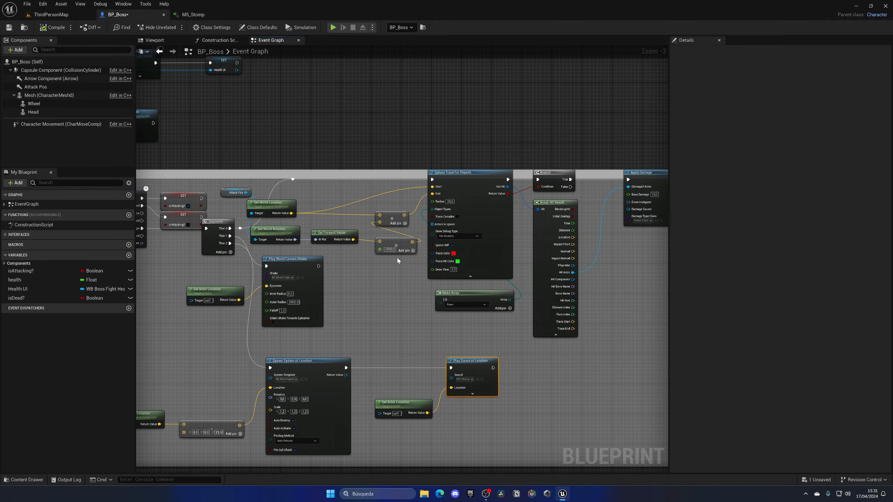
scroll(396, 257, "up", 3)
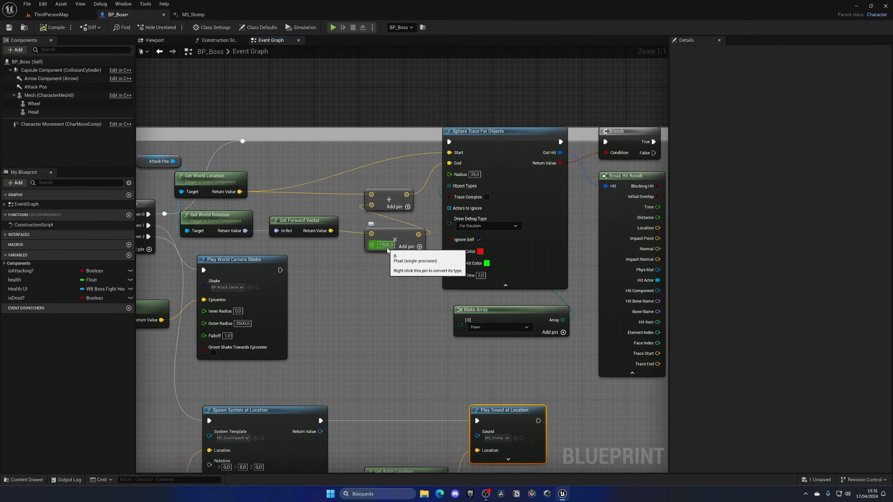
scroll(387, 251, "down", 3)
right_click_drag(387, 250, 485, 208)
Add a Spawn Sound 2D node after Event BeginPlay in BP_ThirdPersonGameMode
left_click_drag(257, 214, 308, 215)
type("play")
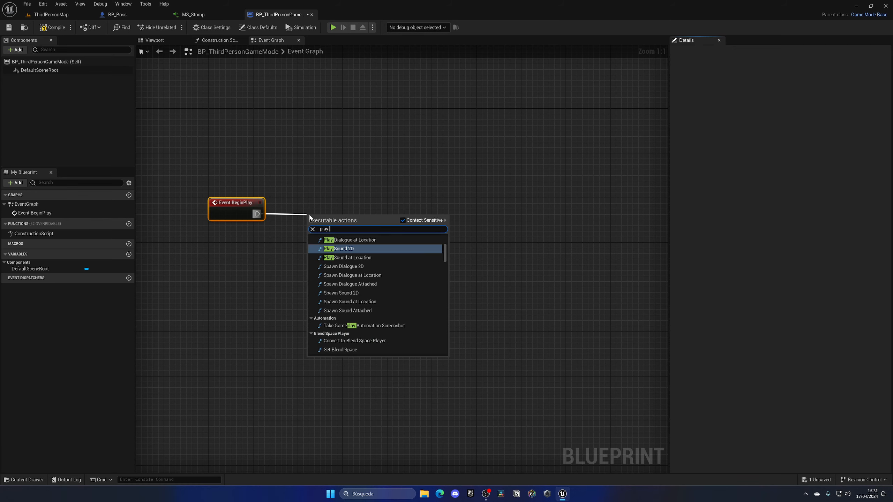
key("BackSpace")
key("BackSpace")
key("BackSpace")
key("BackSpace")
key("BackSpace")
key("BackSpace")
type("spawn sound 2d")
key("Return")
Straighten the execution connection and place the Spawn Sound 2D node close to Event BeginPlay
left_click_drag(257, 184, 332, 216)
key("q")
left_click(329, 253)
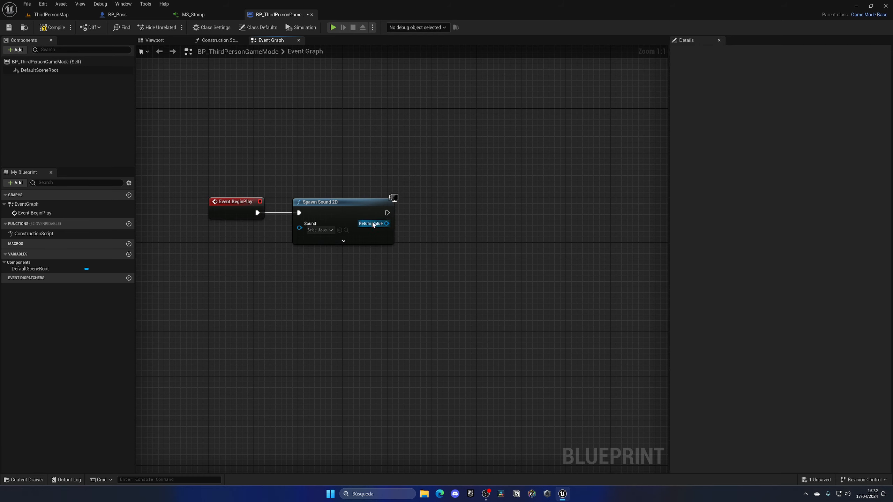
left_click_drag(386, 223, 445, 227)
left_click(412, 255)
mouse_move(391, 215)
left_mouse_down()
mouse_move(463, 215)
mouse_move(398, 202)
left_mouse_up()
mouse_move(399, 234)
right_mouse_down()
mouse_move(345, 205)
mouse_move(399, 248)
right_mouse_up()
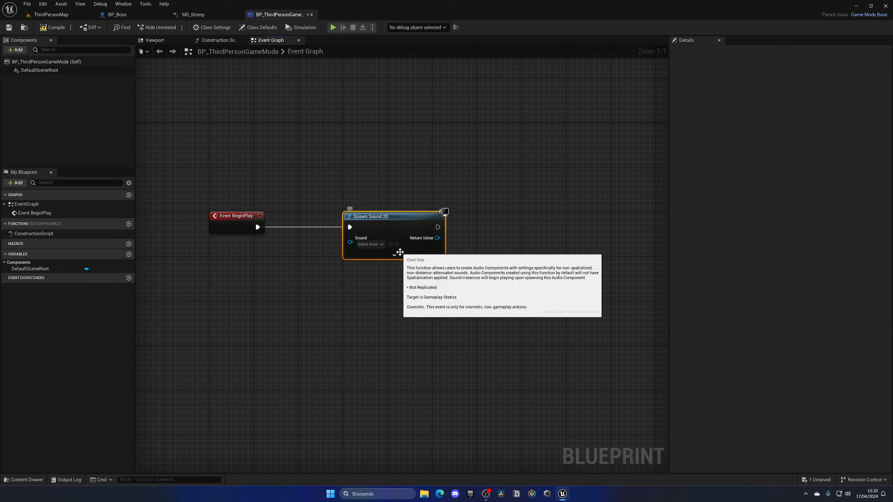
left_click_drag(375, 219, 332, 219)
right_click_drag(334, 281, 395, 269)
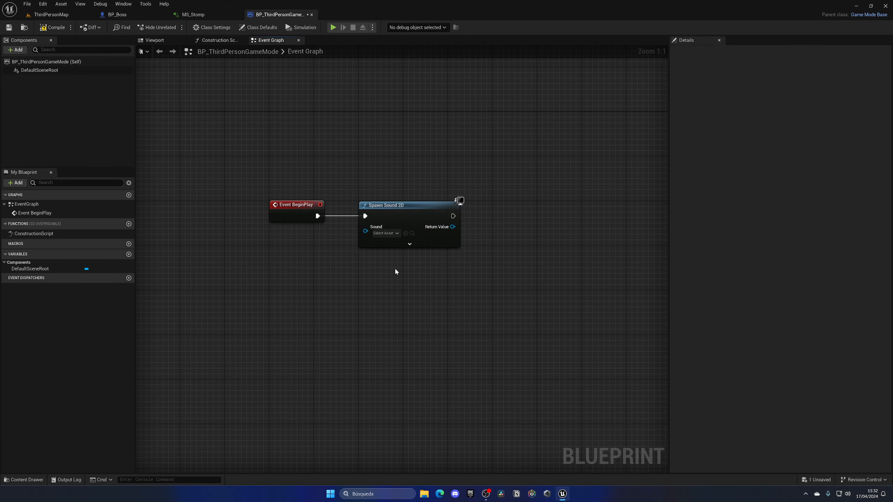
Assign Boss_Fight_Music to the Spawn Sound 2D node and play the level to hear the music
left_click(382, 233)
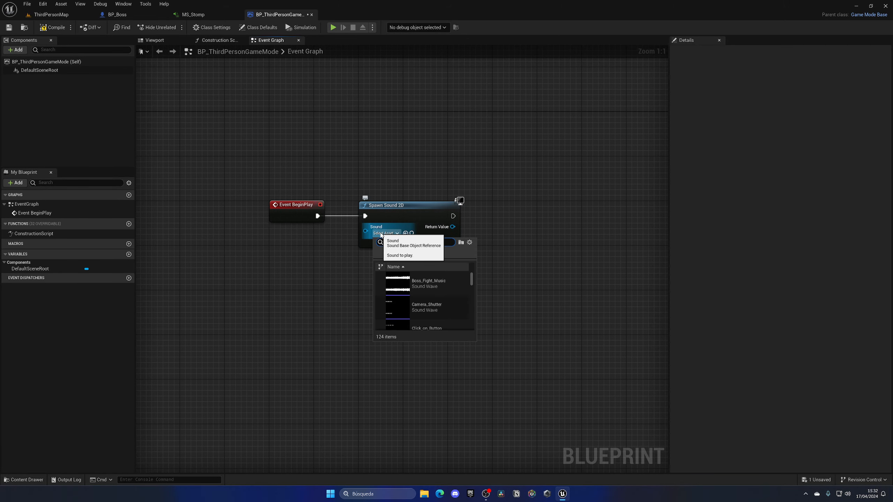
left_click(428, 283)
left_click(56, 15)
left_click(186, 28)
left_click(242, 88)
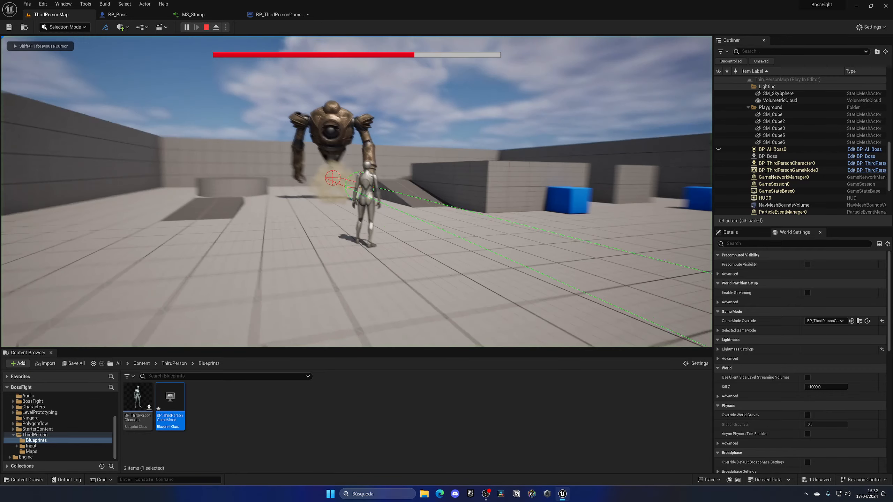
key("Escape")
Set the Spawn Sound 2D node's Volume Multiplier to 0.1 and play the level to judge the loudness
left_click(272, 15)
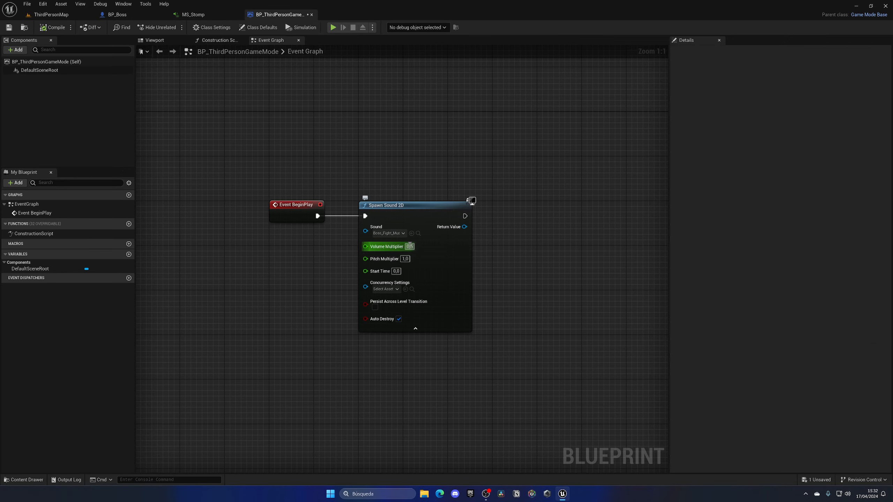
type(".21")
key("BackSpace")
key("BackSpace")
type("1")
key("Return")
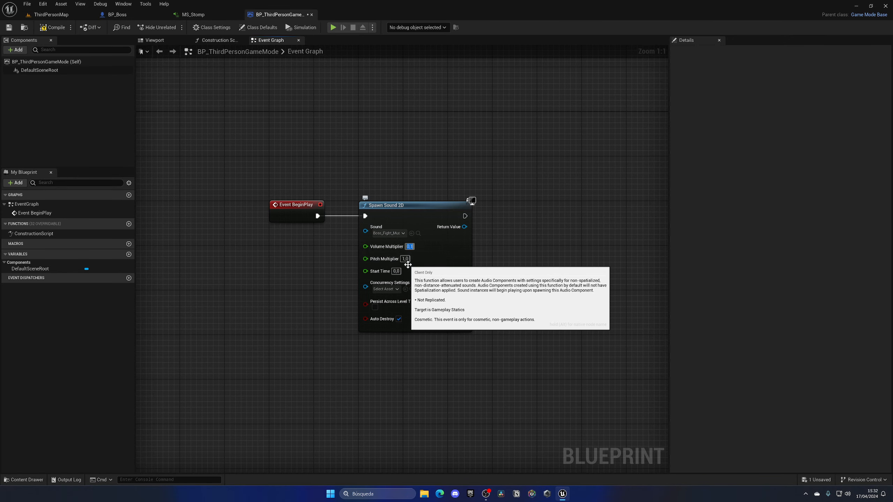
left_click(62, 15)
left_click(186, 29)
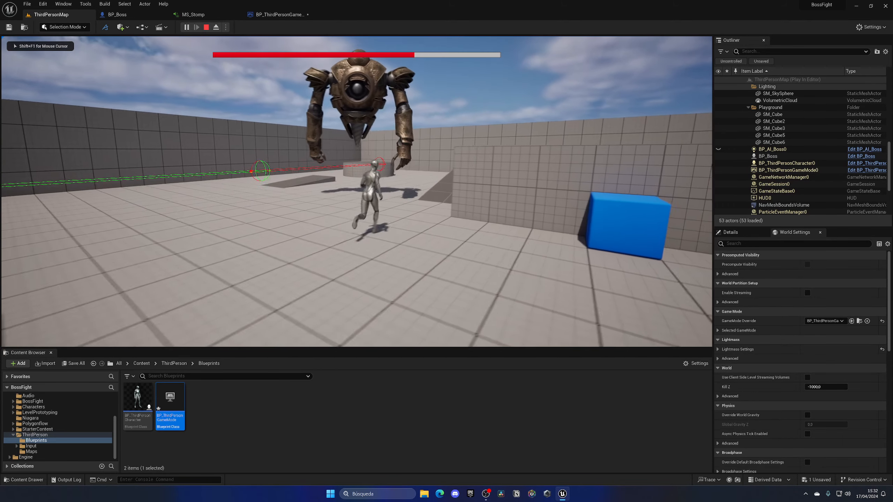
key("Escape")
Set the Spawn Sound 2D node's Volume Multiplier to 0.2 and play the level to check the music during the boss's attack
left_click(280, 15)
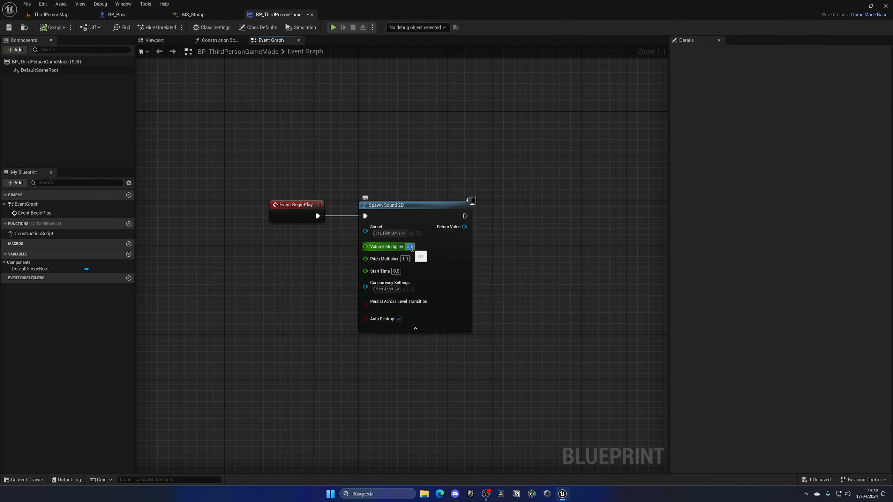
key("BackSpace")
type("2")
left_click(51, 14)
left_click(186, 27)
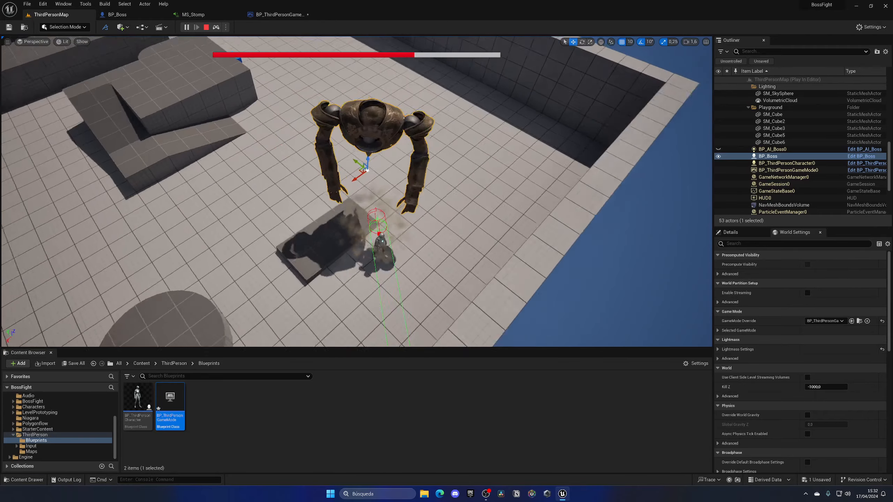
key("Escape")
Reduce the boss's forward vector multiplier in BP_Boss to shorten its attack trace, and play the level to test the reach
left_click(133, 16)
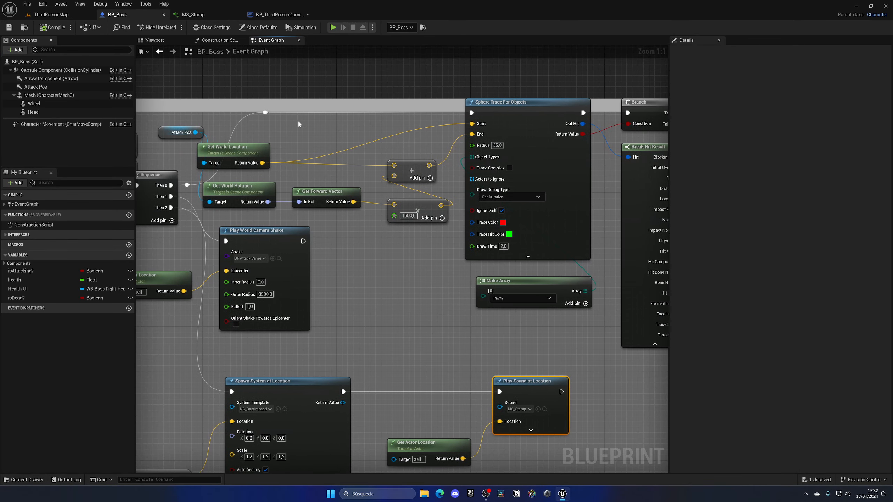
right_click_drag(433, 179, 367, 197)
left_click(343, 234)
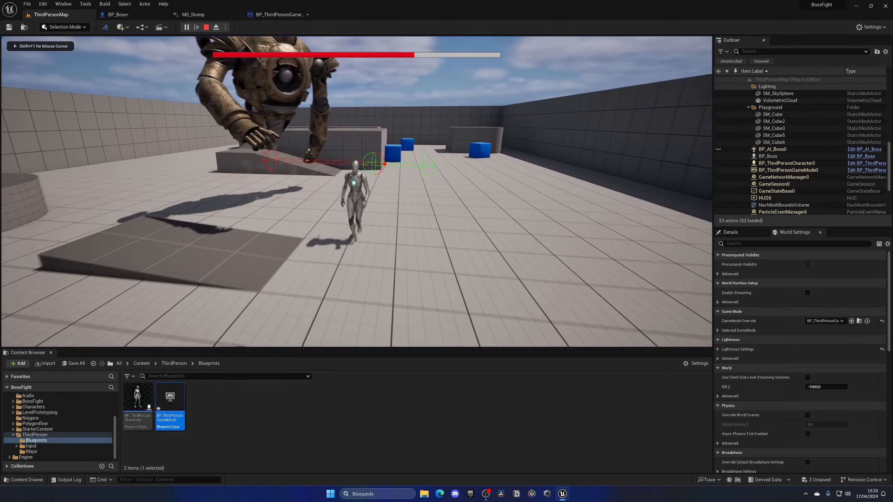
key("d")
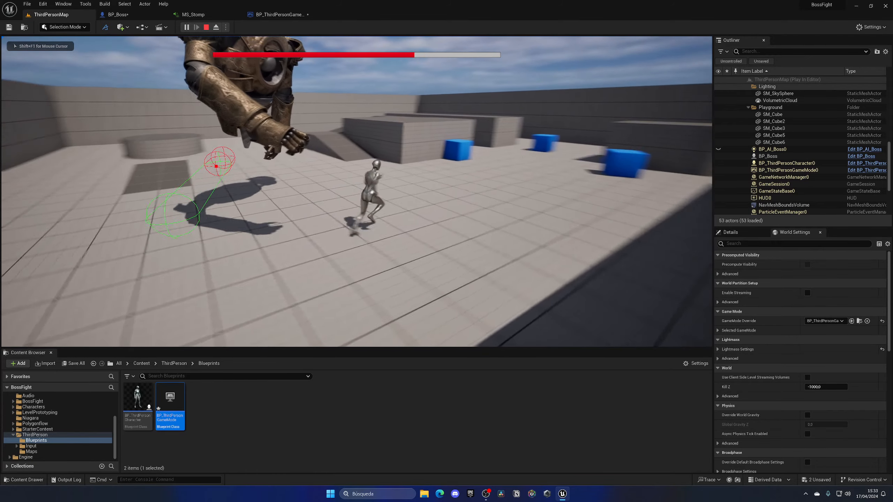
key("a")
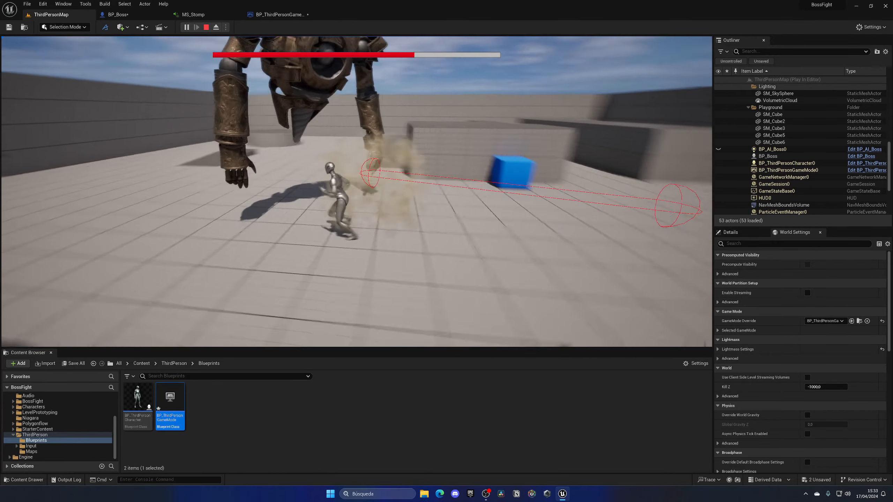
key("Escape")
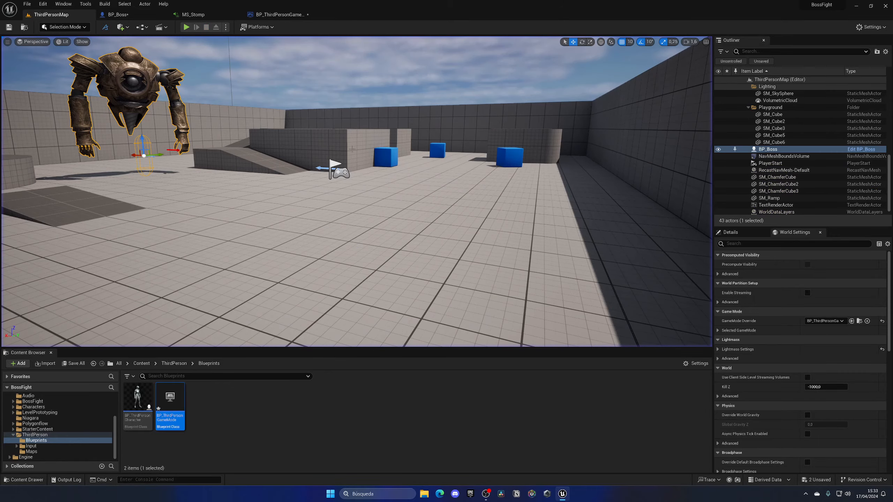
Save all modified assets and return to the project's Content folder
left_click(148, 364)
right_click_drag(246, 282, 141, 299)
key("d")
key("w")
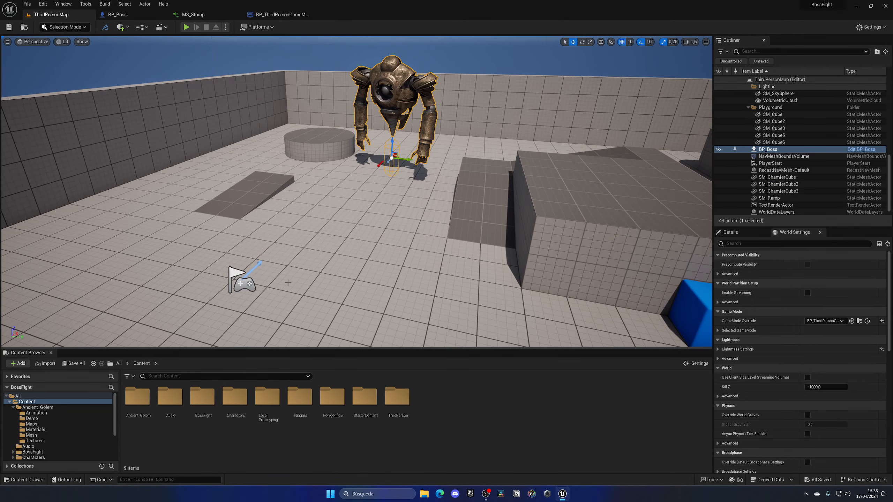
left_click(451, 420)
key("s")
mouse_move(355, 211)
right_mouse_down()
mouse_move(372, 169)
mouse_move(365, 218)
mouse_move(355, 211)
mouse_move(381, 196)
right_mouse_up()
key("w")
Set Draw Debug Type to None on the boss's Sphere Trace For Objects node, compile BP_Boss, and close the MS_Stomp and game mode editors
left_click(137, 17)
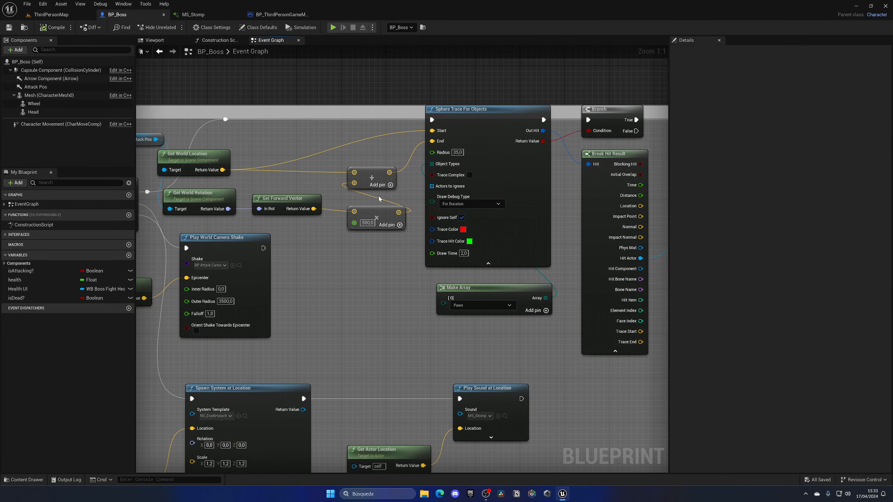
left_click(446, 205)
left_click(450, 213)
left_click(52, 28)
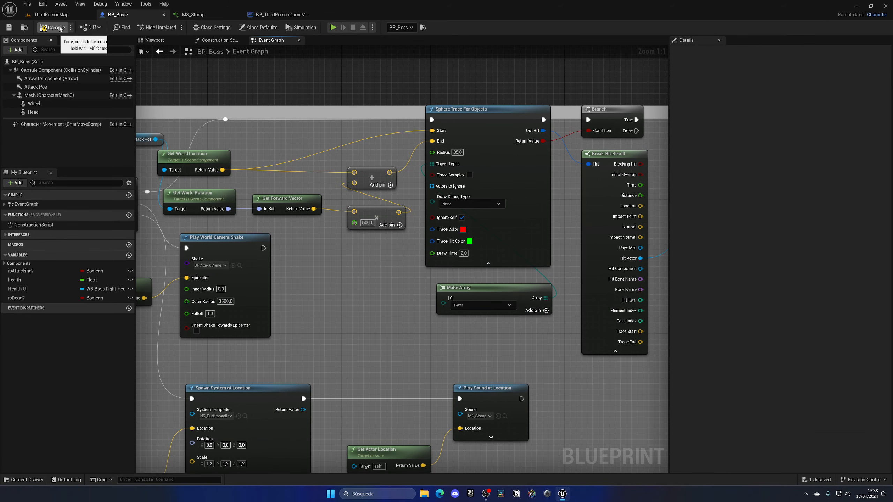
left_click(312, 15)
left_click(237, 14)
Set Draw Debug Type to None on the Sphere Trace For Objects node in BP_ThirdPersonCharacter and compile the Blueprint
left_click(474, 154)
left_click(473, 162)
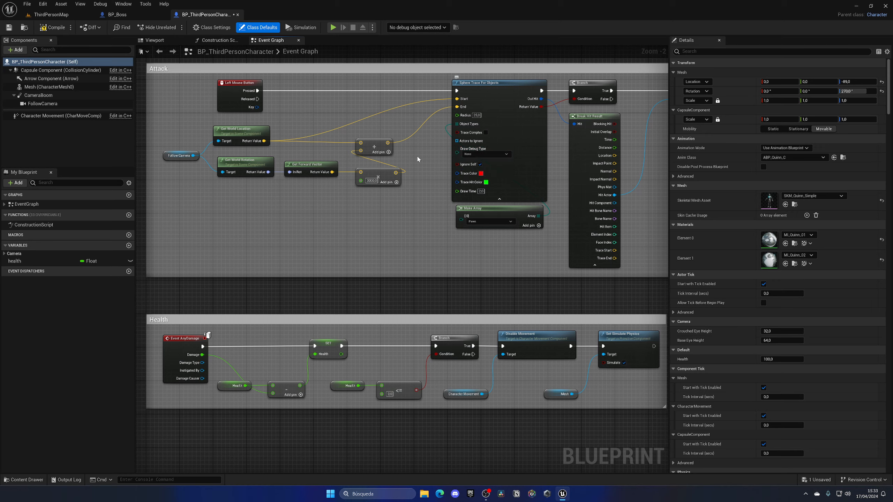
left_click(55, 28)
Play the level several times to check the fight without the debug traces, and stop the session
left_click(60, 17)
left_click(186, 27)
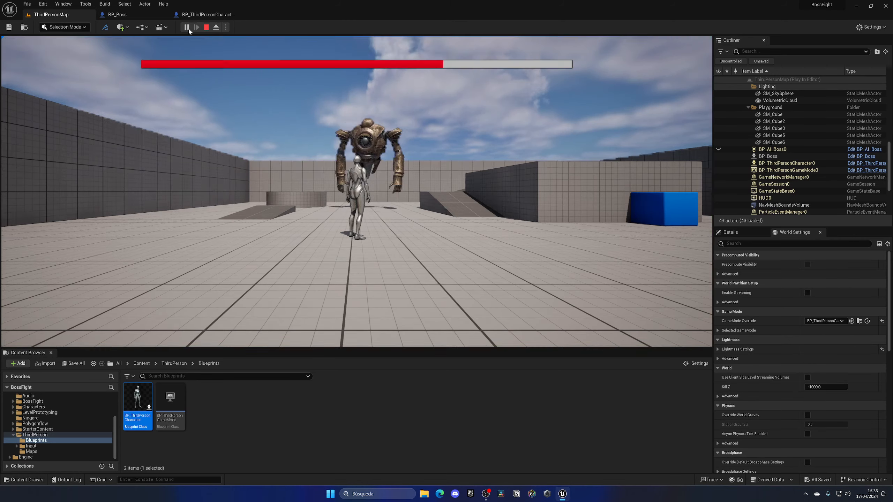
left_click(181, 65)
key("Escape")
left_click(186, 27)
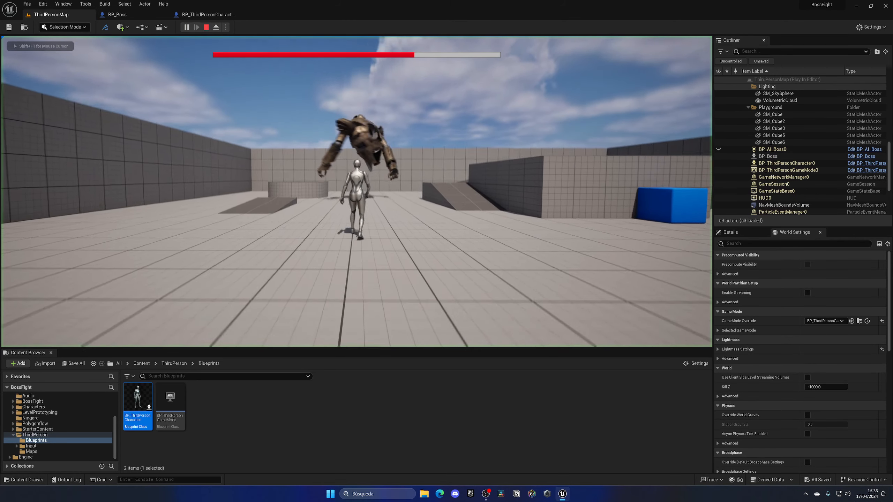
key("Escape")
left_click(187, 27)
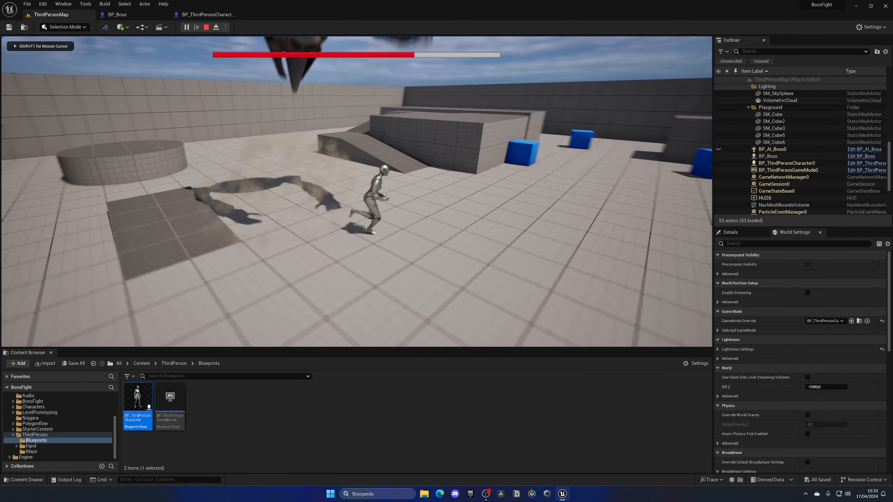
key("Escape")
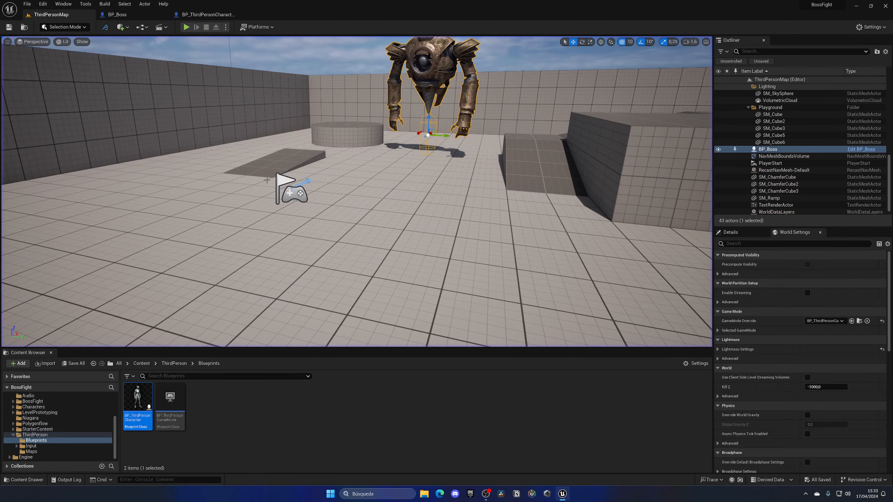
In NS_DustImpactSmall's Initialize Particle module, set Lifetime Min to 0.5 and Lifetime Max to 0.8, and save and close the system
left_click(141, 364)
right_click_drag(182, 225, 155, 214)
key("e")
left_click(165, 14)
left_click(408, 190)
left_click(795, 118)
type("0,5")
left_click(795, 128)
type("0,8")
key("Return")
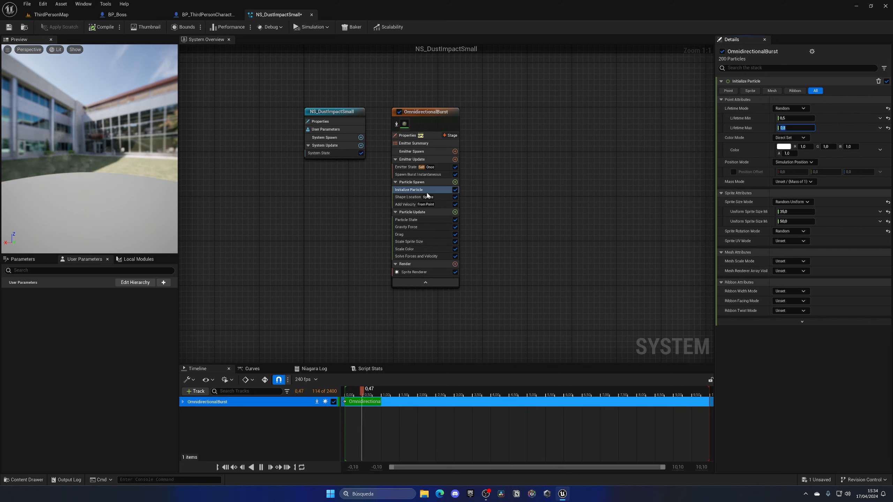
left_click(781, 212)
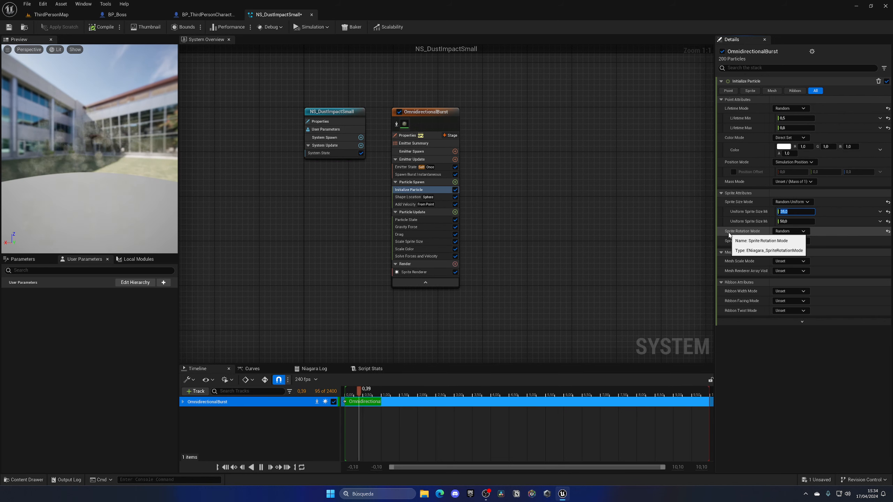
left_click(9, 27)
left_click(312, 15)
Review the Spawn System at Location setup in BP_Boss and return to the Apply Damage node in BP_ThirdPersonCharacter
left_click_drag(439, 132, 561, 330)
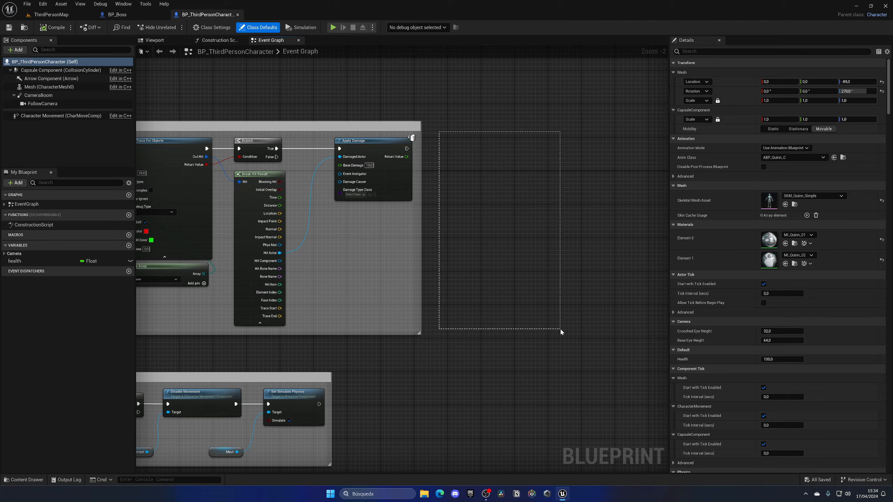
left_click(118, 17)
right_click_drag(229, 119, 336, 80)
scroll(429, 249, "down", 3)
right_click_drag(328, 310, 346, 215)
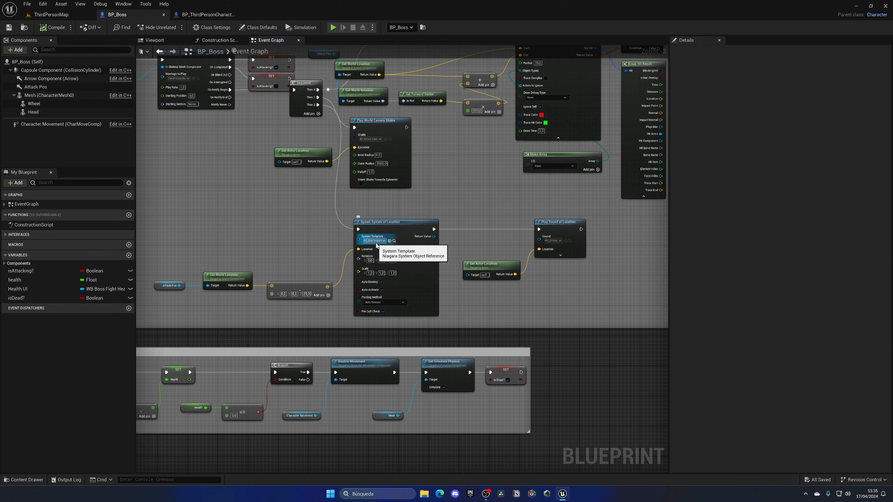
left_click(205, 15)
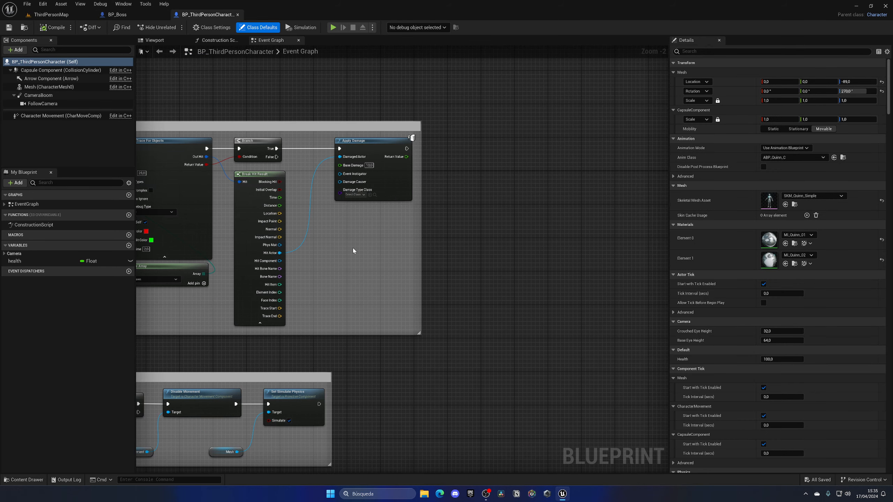
scroll(239, 178, "up", 2)
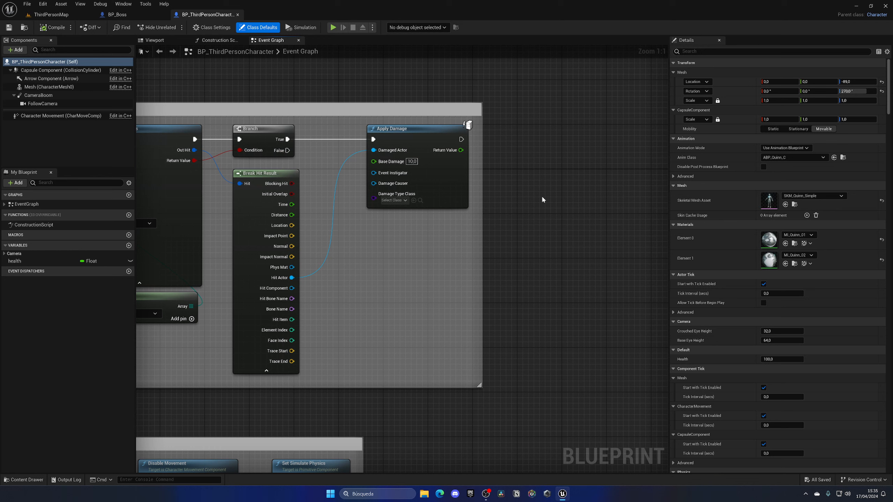